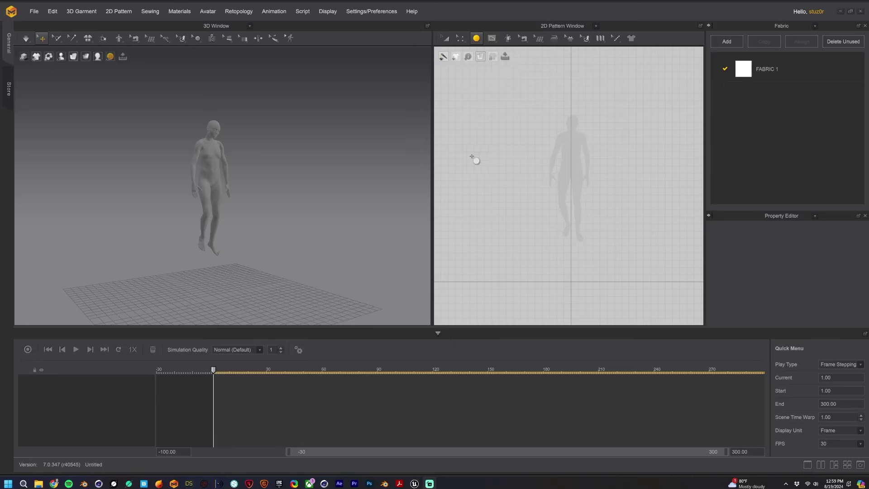
# - Draw a large ellipse pattern around the avatar silhouette in the 2D pattern window
pyautogui.click(478, 39)
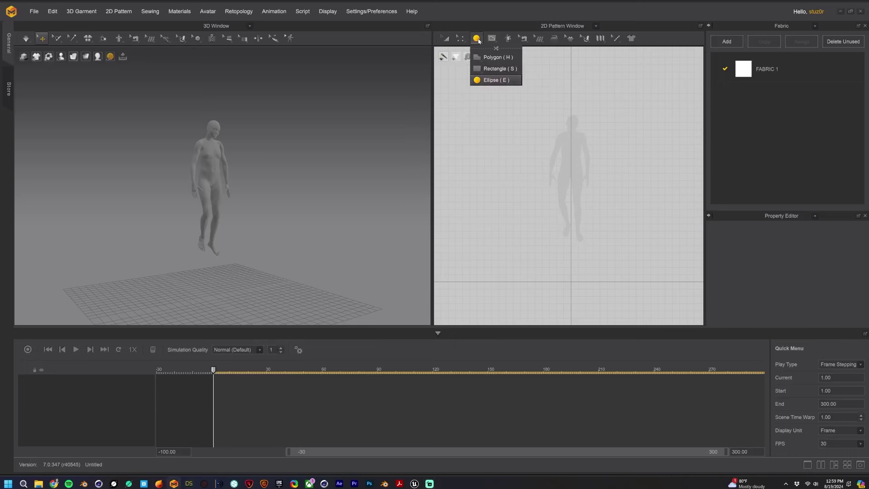
pyautogui.click(491, 82)
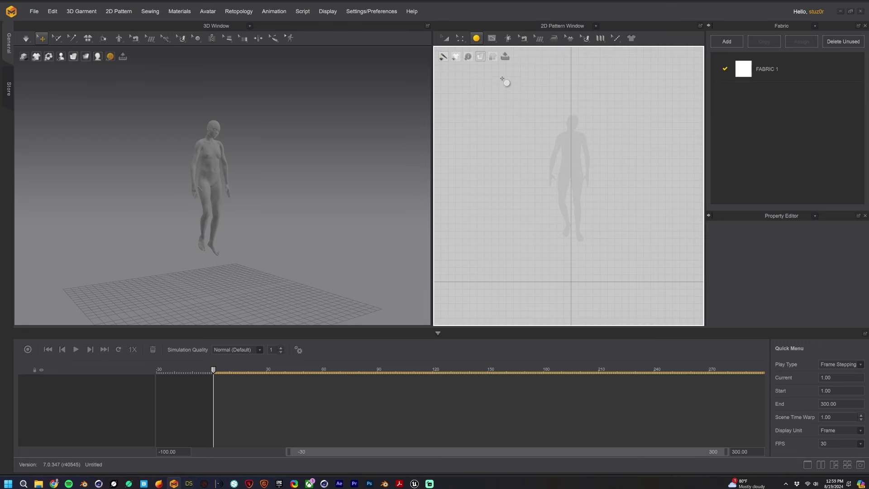
pyautogui.moveTo(502, 79); pyautogui.dragTo(640, 237)
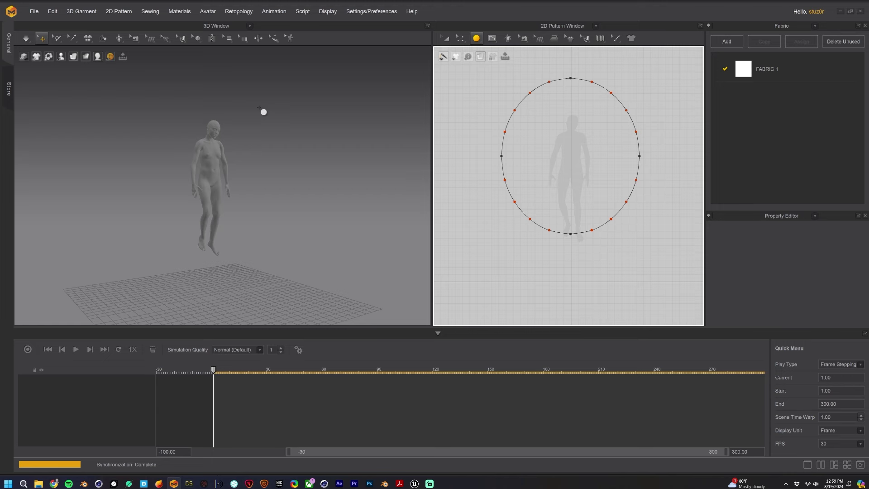
# - Rotate the ellipse pattern in 3D until it lies horizontally and shift it over the avatar's head
pyautogui.moveTo(246, 96); pyautogui.dragTo(316, 97, button='right')
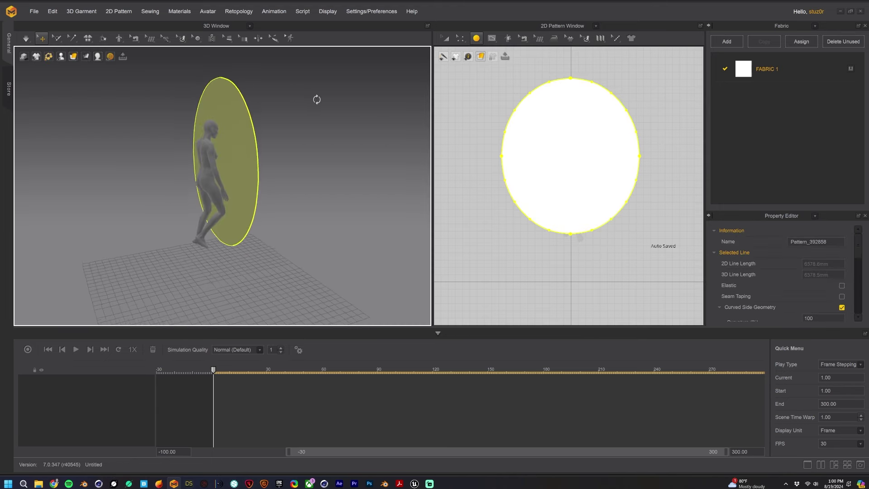
pyautogui.click(228, 135)
pyautogui.moveTo(228, 136); pyautogui.dragTo(262, 123, button='right')
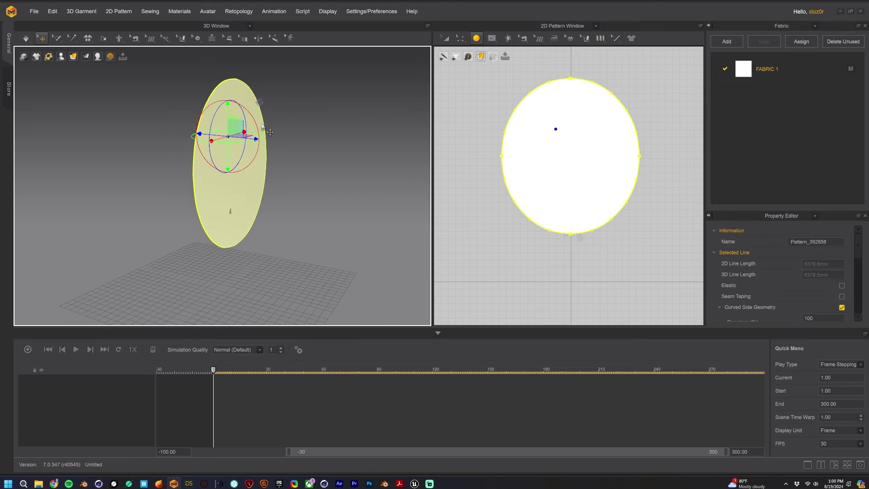
pyautogui.moveTo(259, 123); pyautogui.dragTo(222, 119)
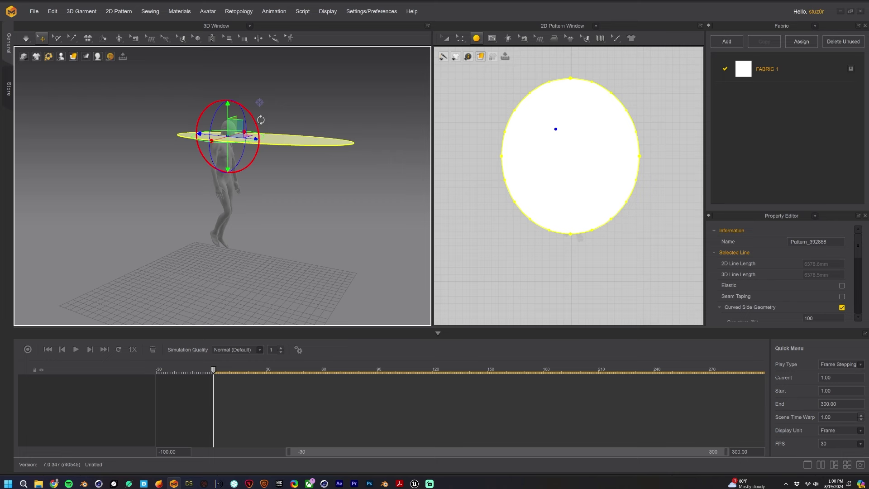
pyautogui.moveTo(260, 119); pyautogui.dragTo(311, 148, button='right')
pyautogui.moveTo(257, 134); pyautogui.dragTo(224, 136)
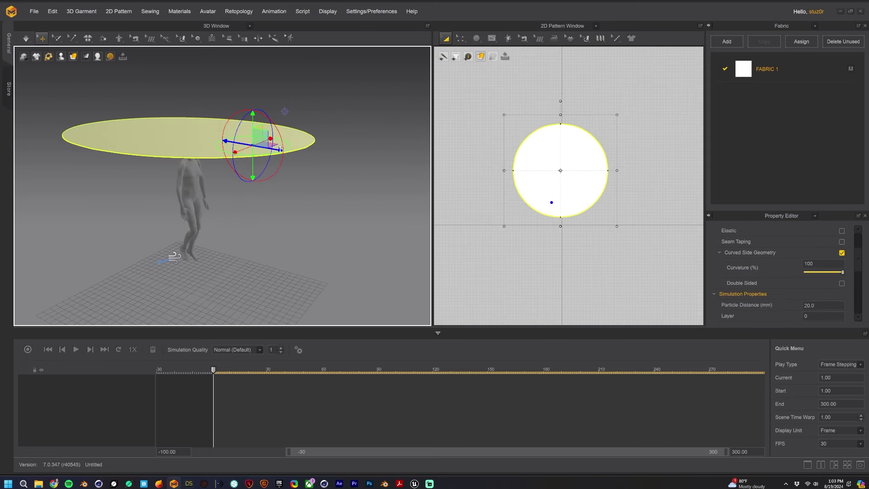
pyautogui.click(344, 149)
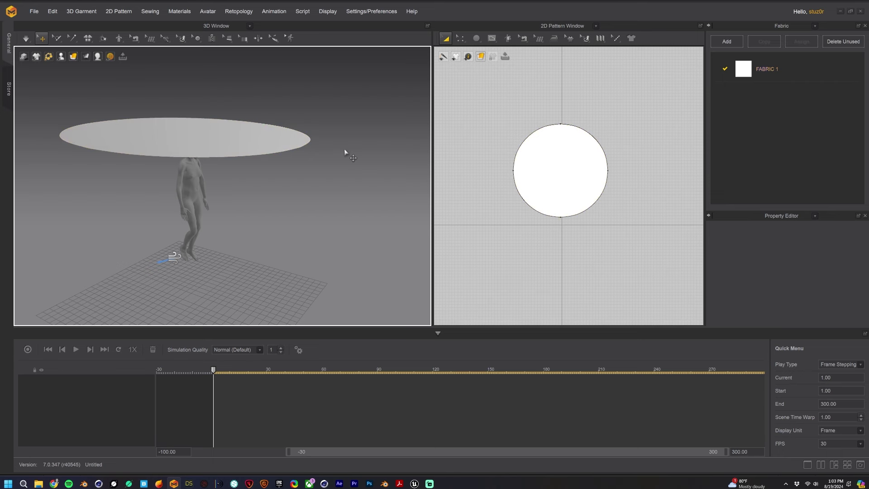
# - Simulate the cloth draping over the avatar and set the pattern's particle distance to 14 mm
pyautogui.press('space')
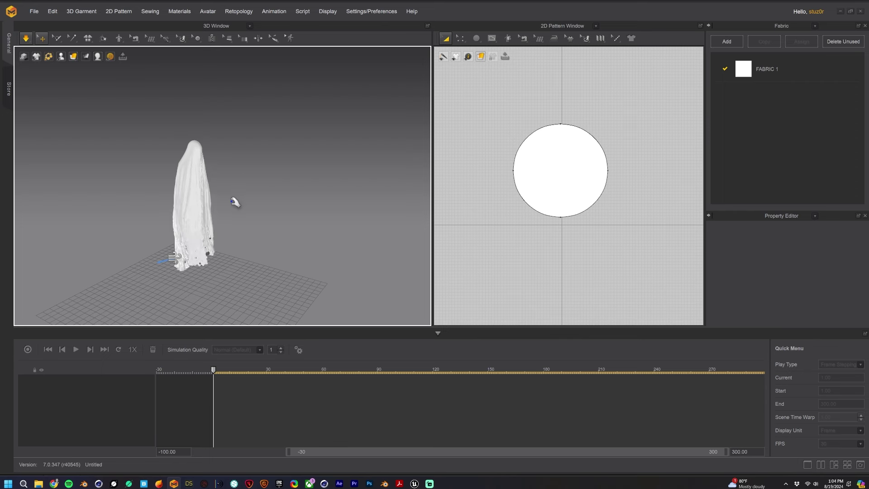
pyautogui.click(212, 199)
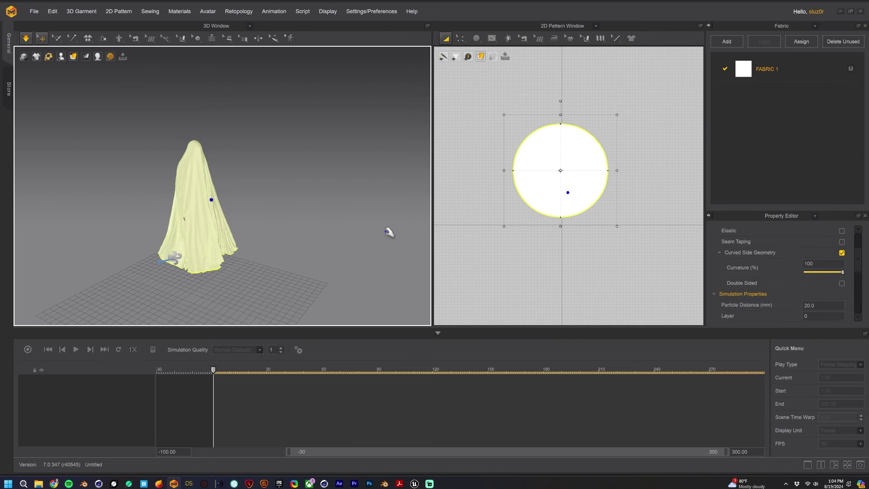
pyautogui.click(815, 305)
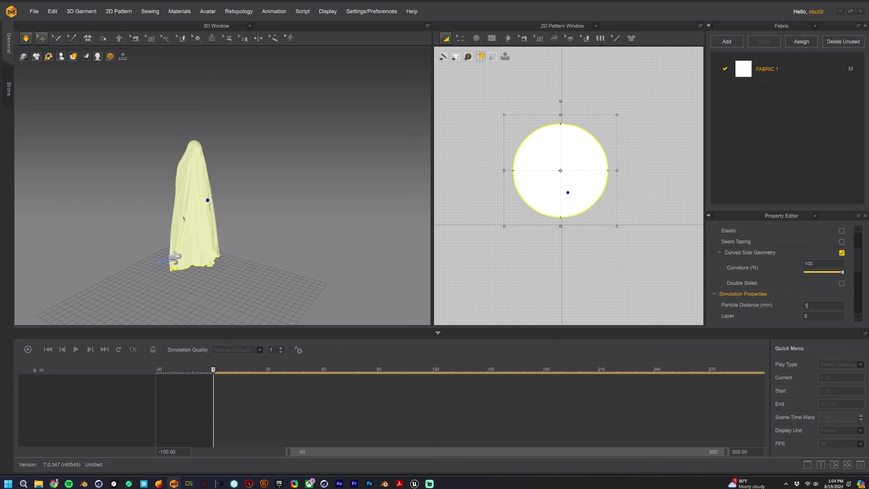
pyautogui.click(196, 99)
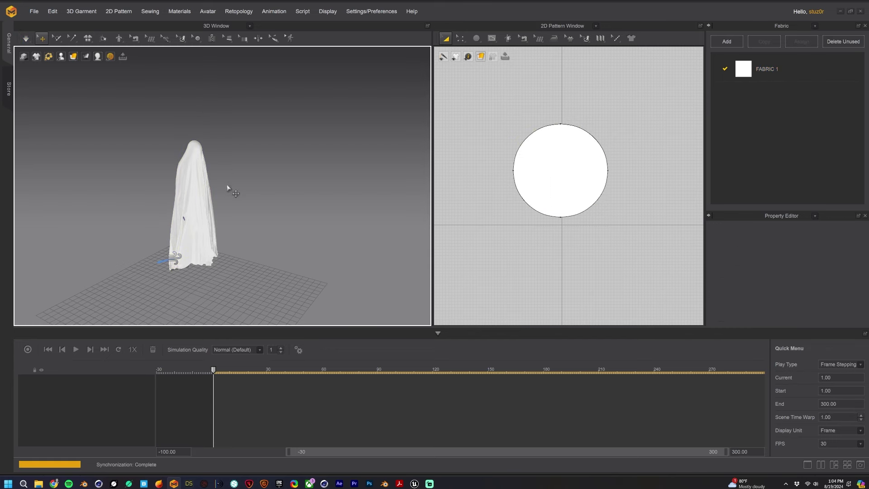
# - Activate the wind controller while the simulation runs, let it blow the cloth, and stop the simulation
pyautogui.press('space')
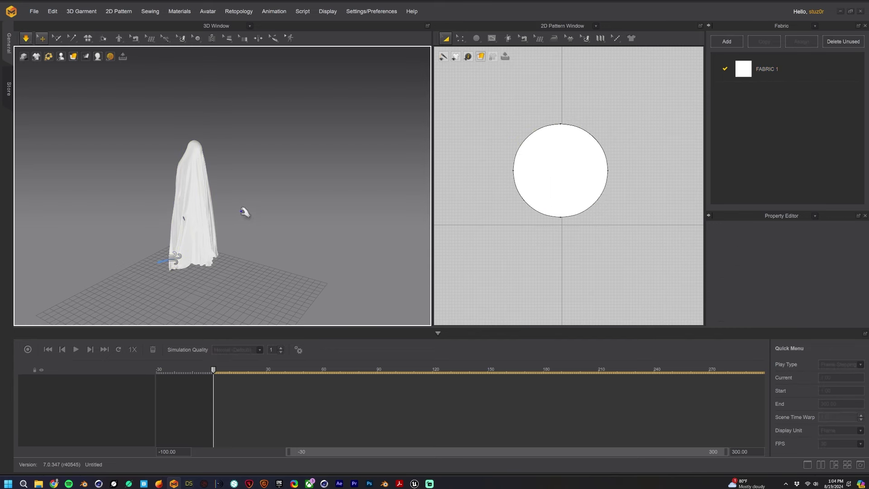
pyautogui.click(175, 258)
pyautogui.moveTo(207, 224); pyautogui.dragTo(427, 220, button='right')
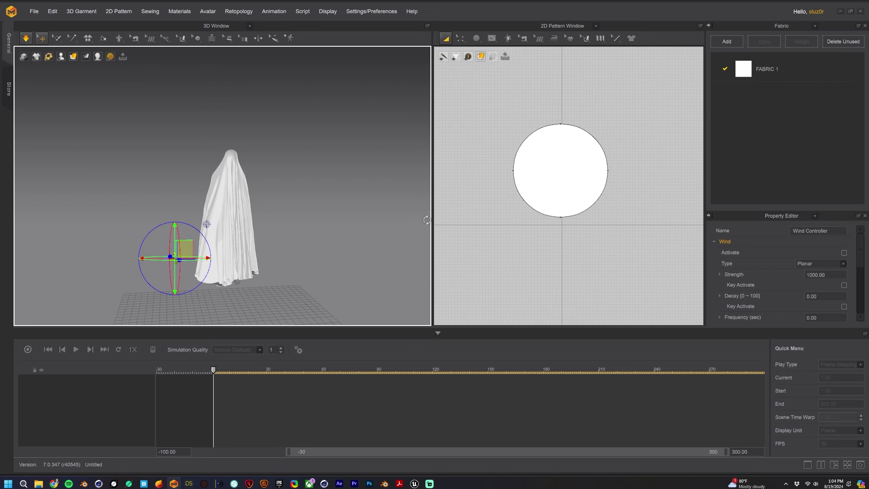
pyautogui.click(844, 253)
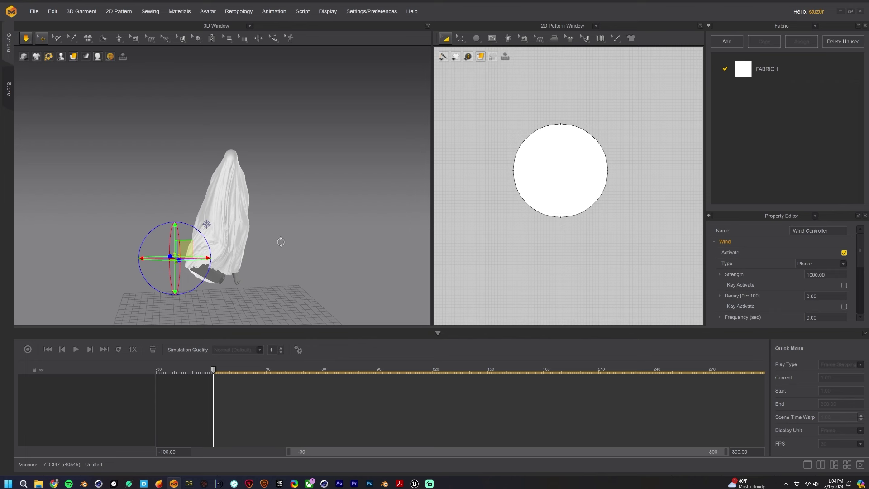
pyautogui.moveTo(281, 242); pyautogui.dragTo(292, 244, button='right')
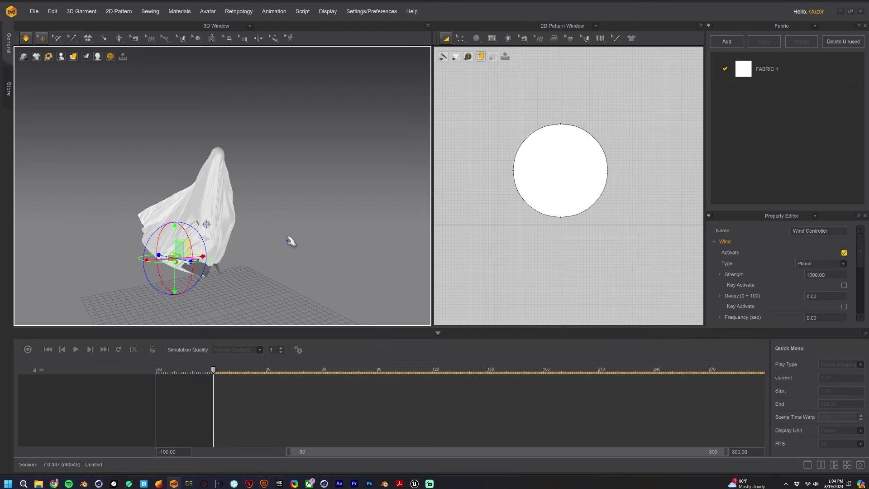
pyautogui.press('space')
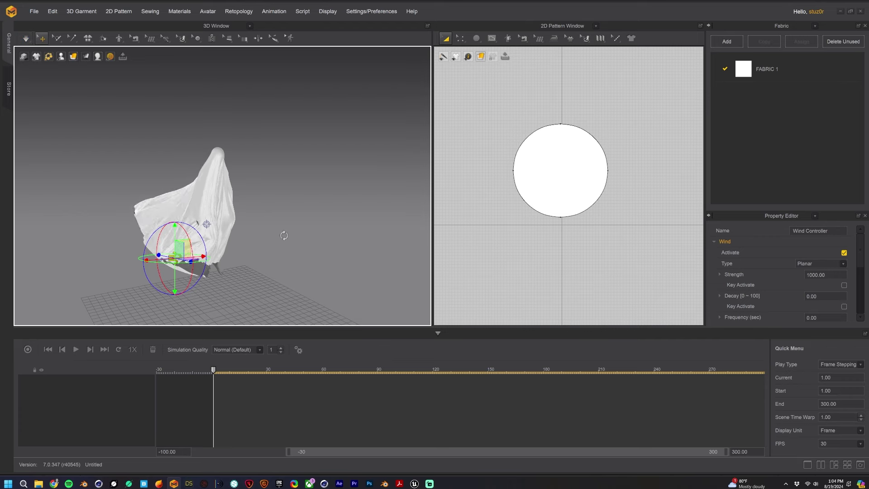
# - Record the wind-blown garment simulation across the 300-frame timeline and scrub through the recording from the first frame
pyautogui.moveTo(284, 236); pyautogui.dragTo(272, 241, button='right')
pyautogui.click(28, 349)
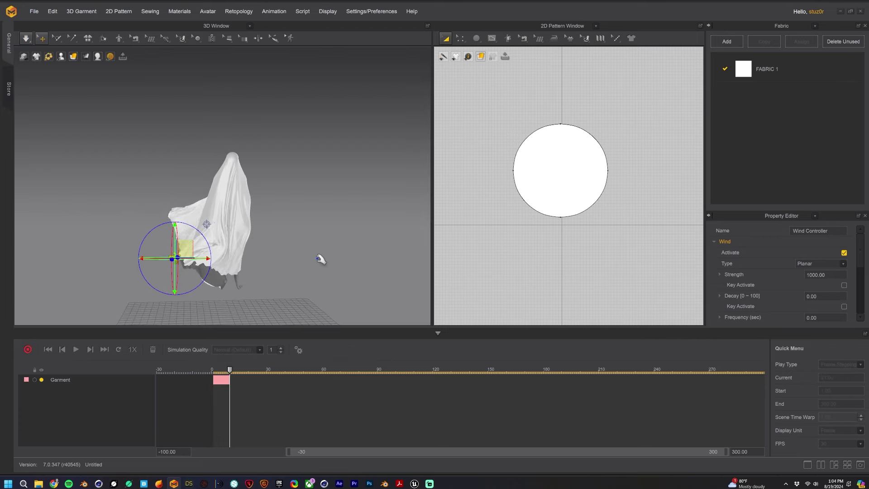
pyautogui.moveTo(320, 258); pyautogui.dragTo(299, 240, button='right')
pyautogui.moveTo(186, 285); pyautogui.dragTo(173, 247, button='right')
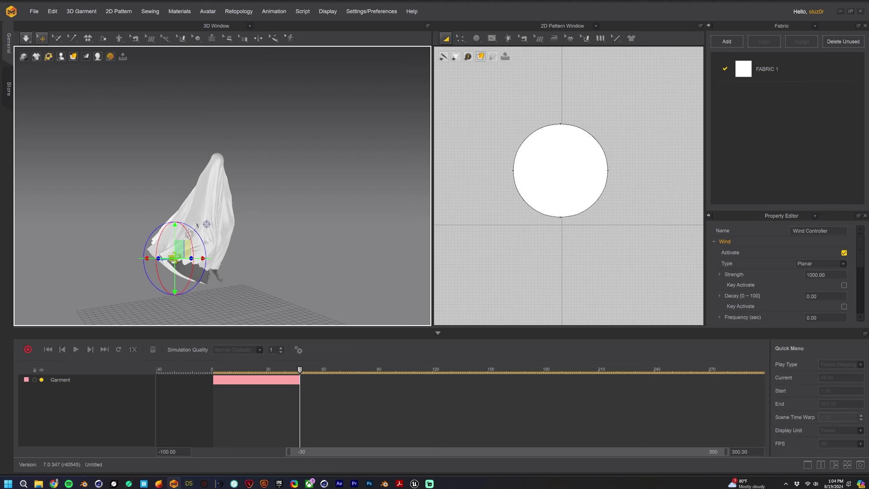
pyautogui.click(339, 217)
pyautogui.moveTo(338, 216); pyautogui.dragTo(330, 219, button='right')
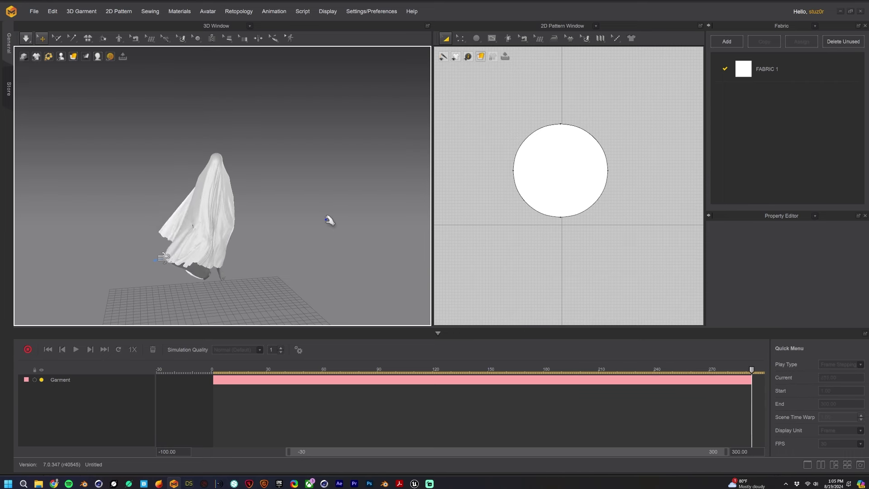
pyautogui.click(26, 349)
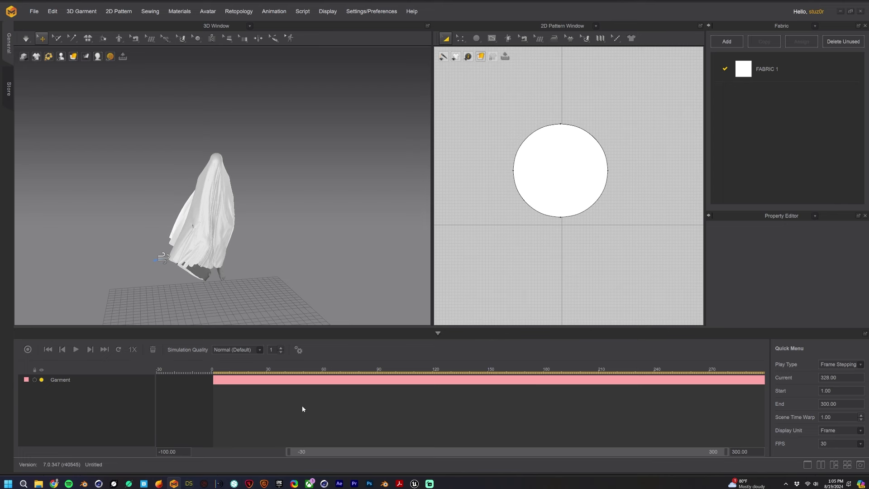
pyautogui.click(48, 349)
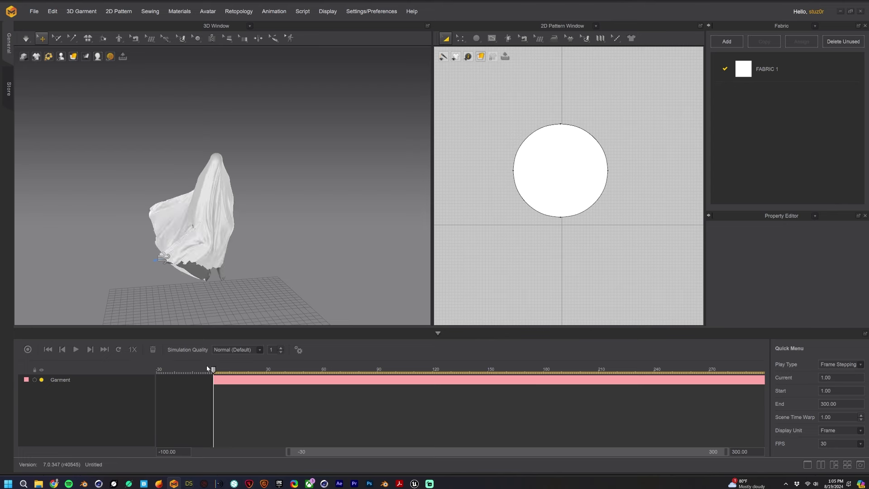
pyautogui.moveTo(215, 370); pyautogui.dragTo(710, 382)
# - Select the cloth, replace the 2D pattern view with the UV Editor, and fit its UVs to 0-1
pyautogui.click(221, 193)
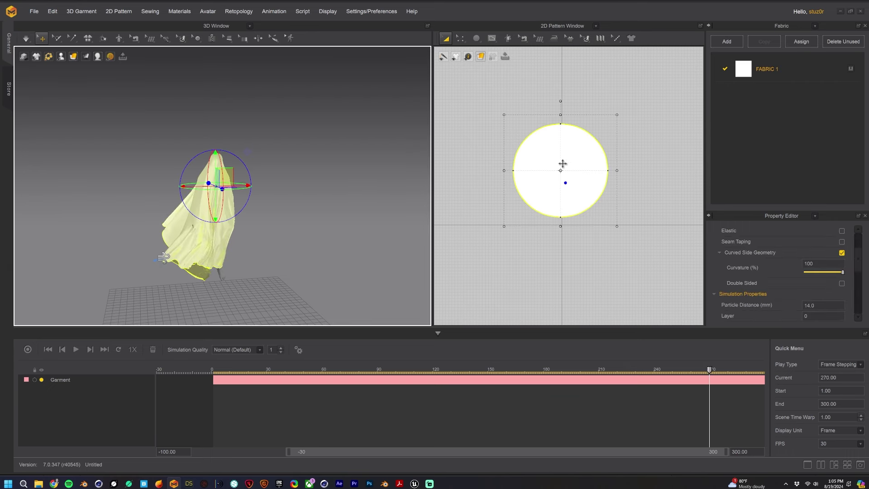
pyautogui.click(595, 26)
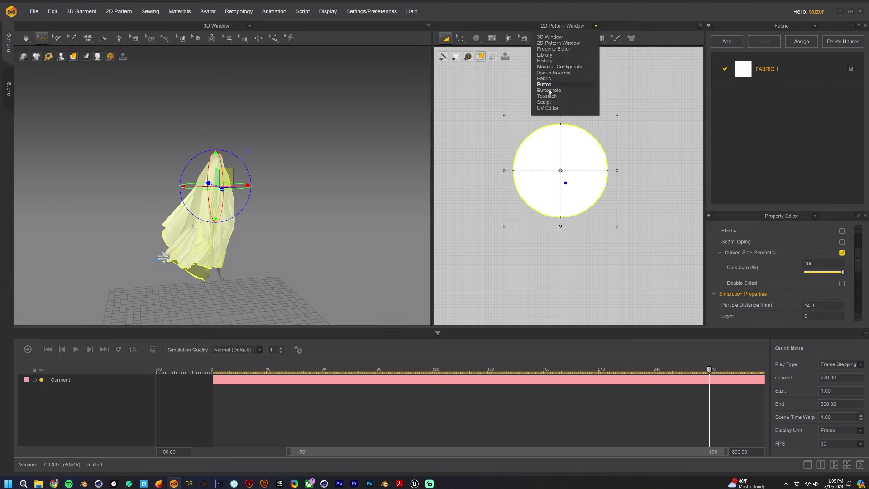
pyautogui.click(548, 109)
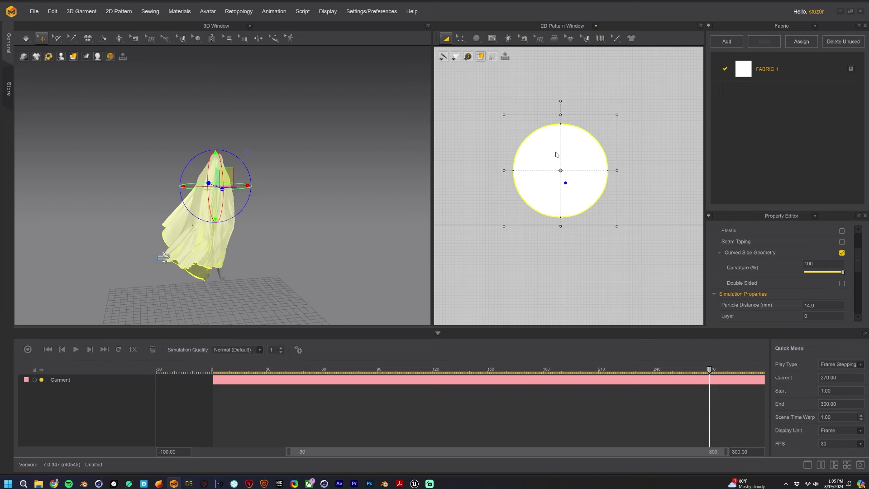
pyautogui.rightClick(584, 96)
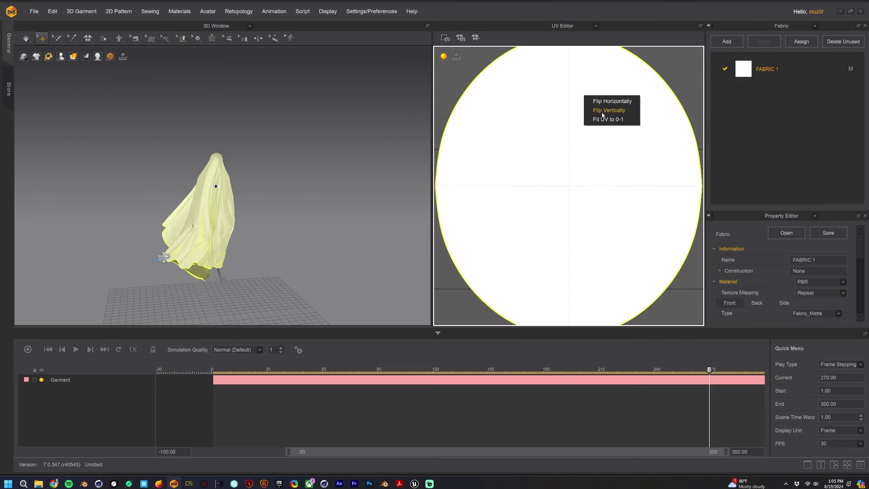
pyautogui.click(604, 120)
pyautogui.click(412, 250)
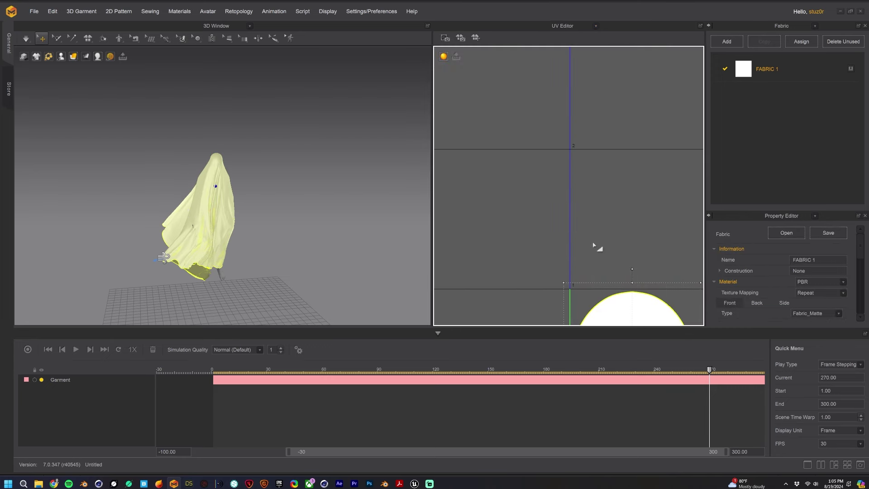
# - Stretch the cloth's UV island horizontally until it nearly fills the width of the 0-1 tile
pyautogui.click(537, 129)
pyautogui.scroll(-1, 539, 131)
pyautogui.click(561, 197)
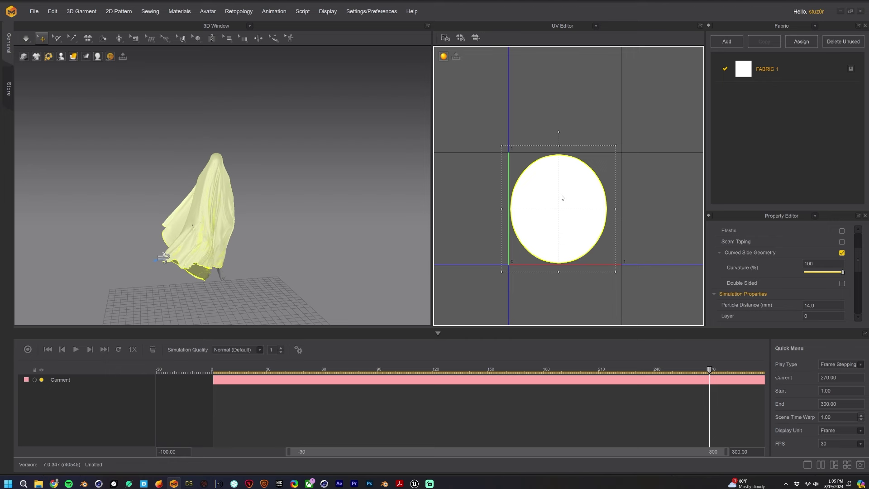
pyautogui.moveTo(615, 210); pyautogui.dragTo(625, 209)
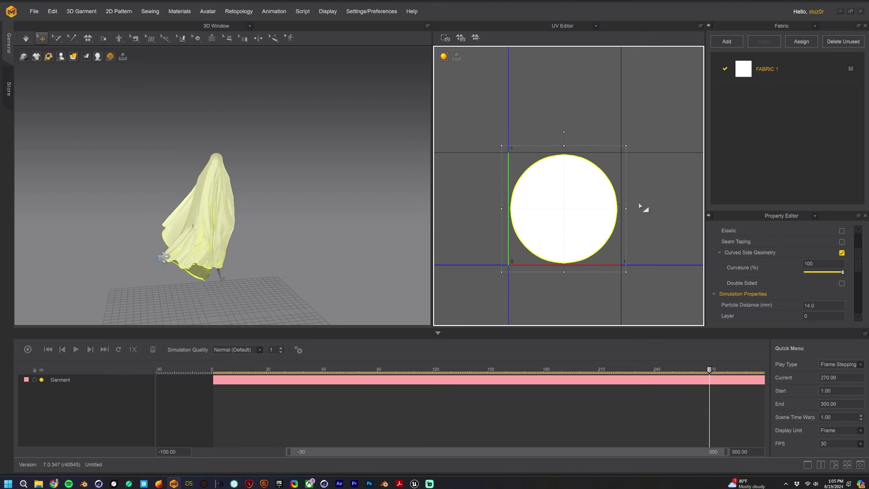
pyautogui.click(657, 183)
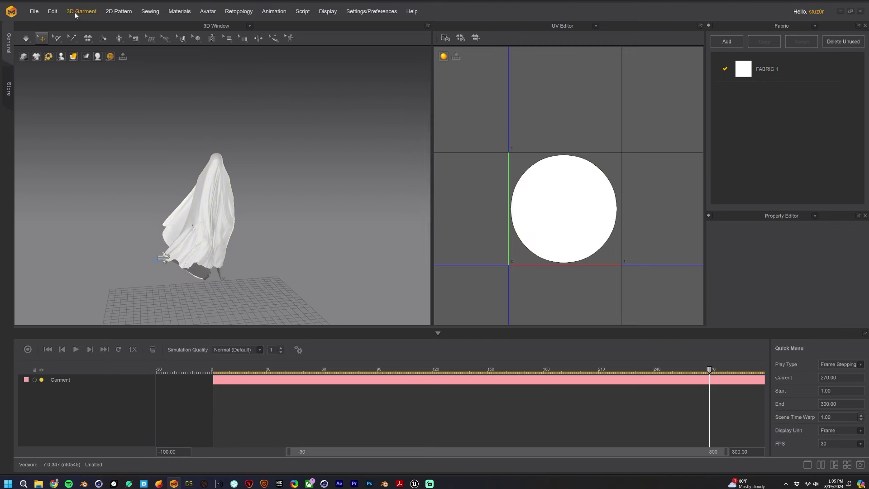
# - Select the cloth and start an Alembic export saved as cloak in the 00Library > Tutorials > Cloth To UE folder
pyautogui.click(209, 206)
pyautogui.click(51, 11)
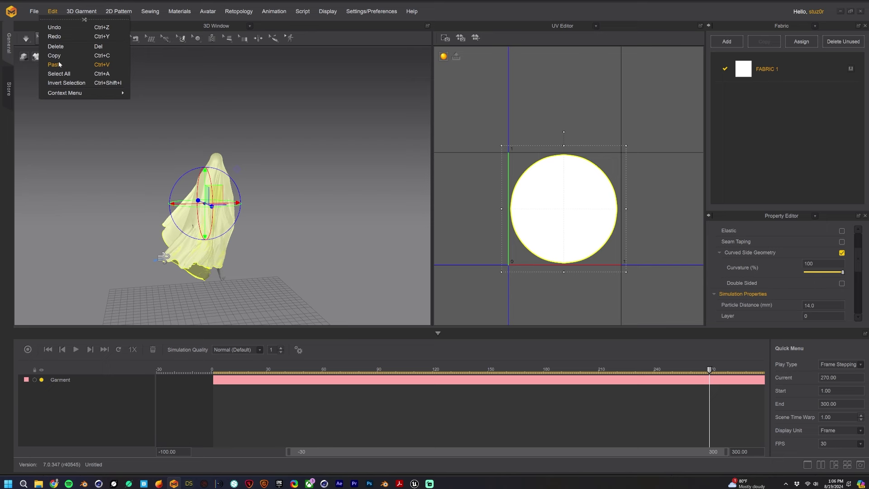
pyautogui.moveTo(34, 13)
pyautogui.moveTo(69, 107)
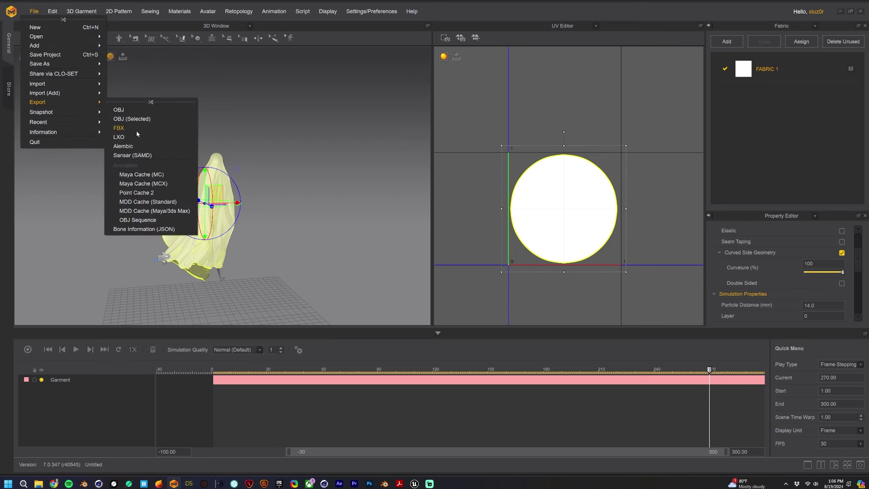
pyautogui.click(123, 147)
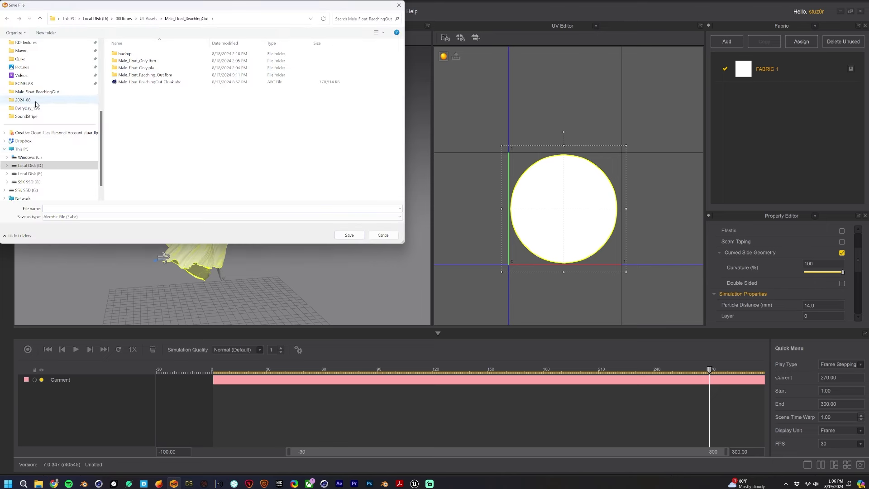
pyautogui.scroll(5, 36, 104)
pyautogui.click(22, 101)
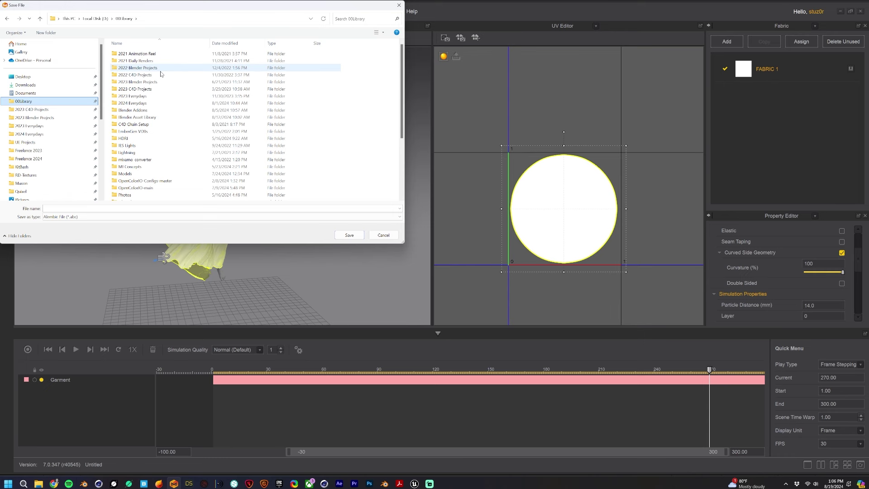
pyautogui.scroll(-3, 161, 74)
pyautogui.doubleClick(136, 160)
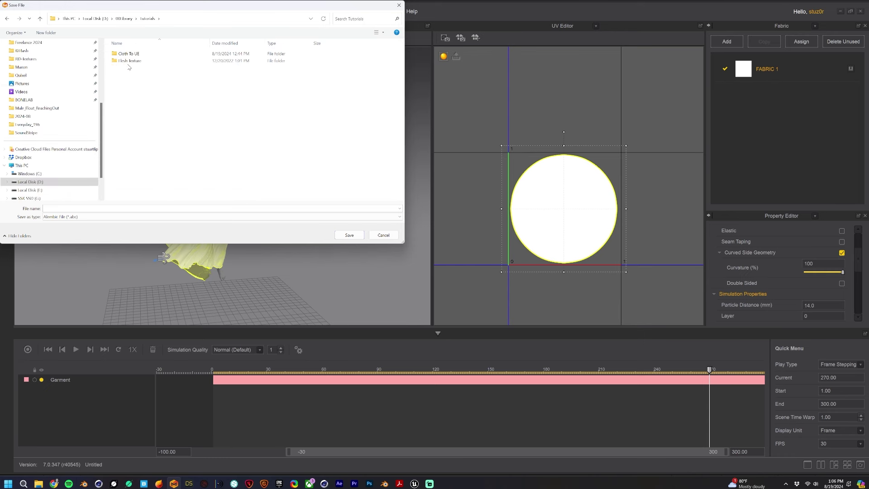
pyautogui.doubleClick(130, 54)
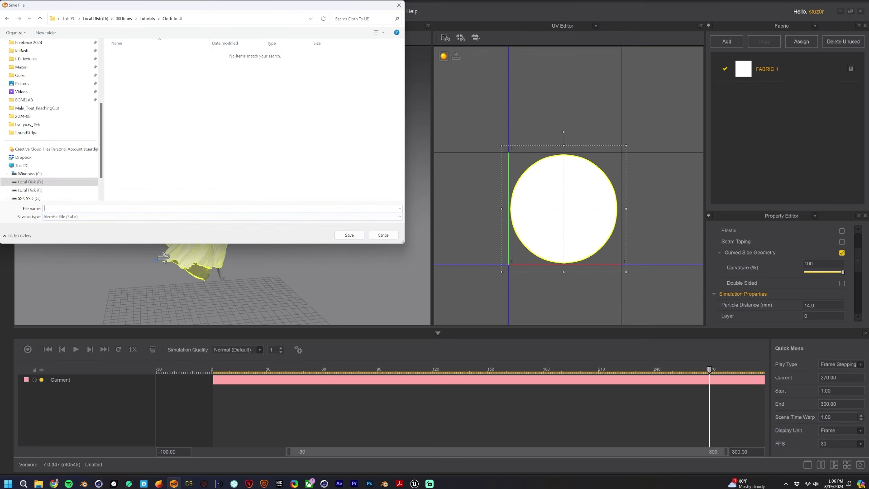
pyautogui.press('Return')
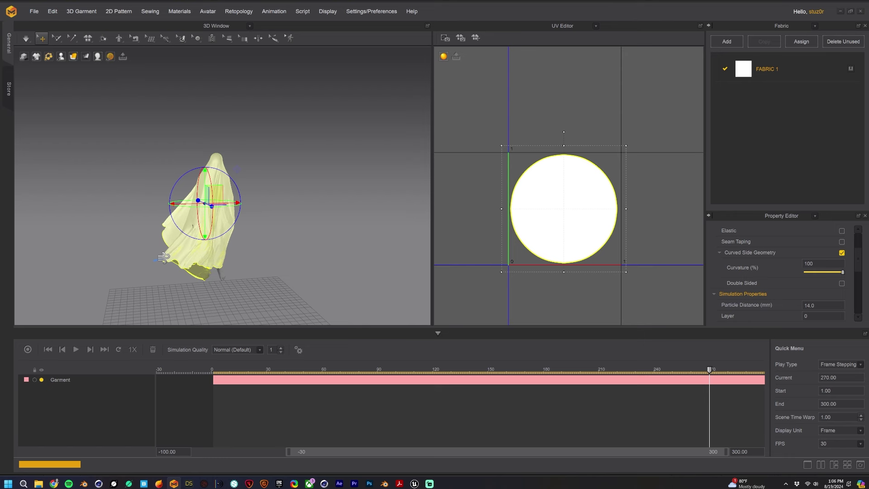
# - Export the cloth as unwelded, thin Ogawa Alembic with unified UV coordinates, cm (DAZ Studio) scale and the entire animation region
pyautogui.moveTo(399, 107); pyautogui.dragTo(262, 63)
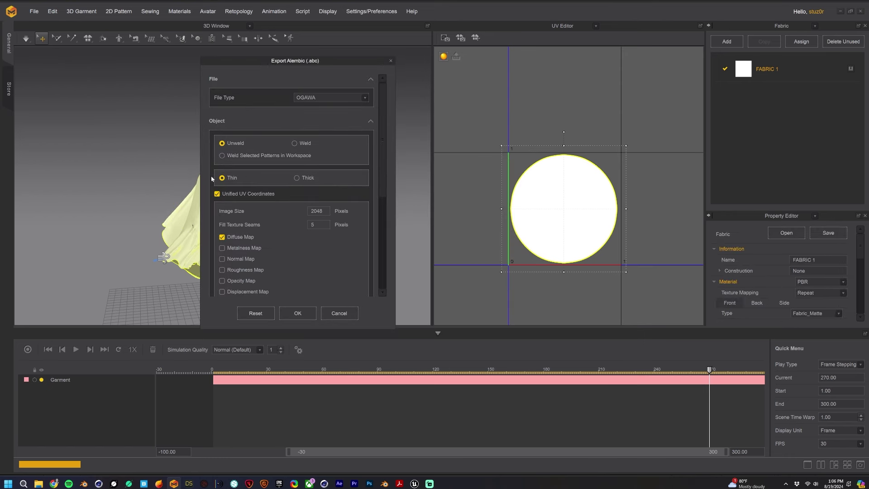
pyautogui.moveTo(384, 142); pyautogui.dragTo(393, 246)
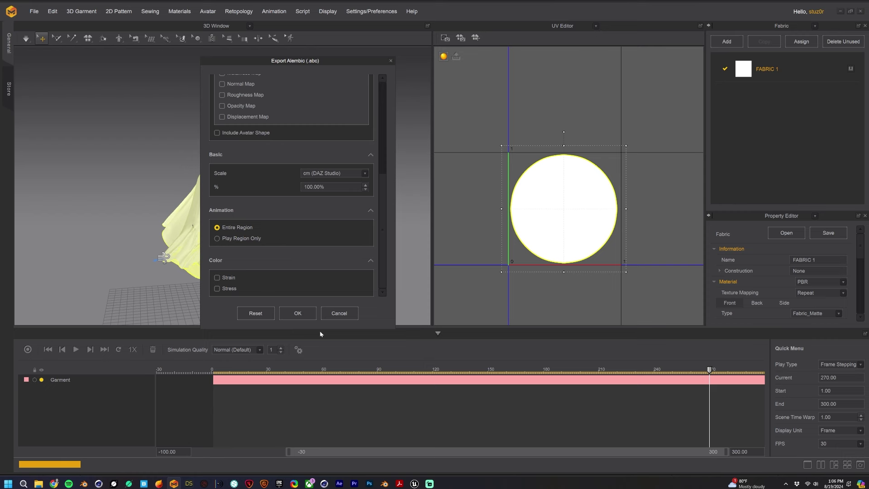
pyautogui.click(293, 313)
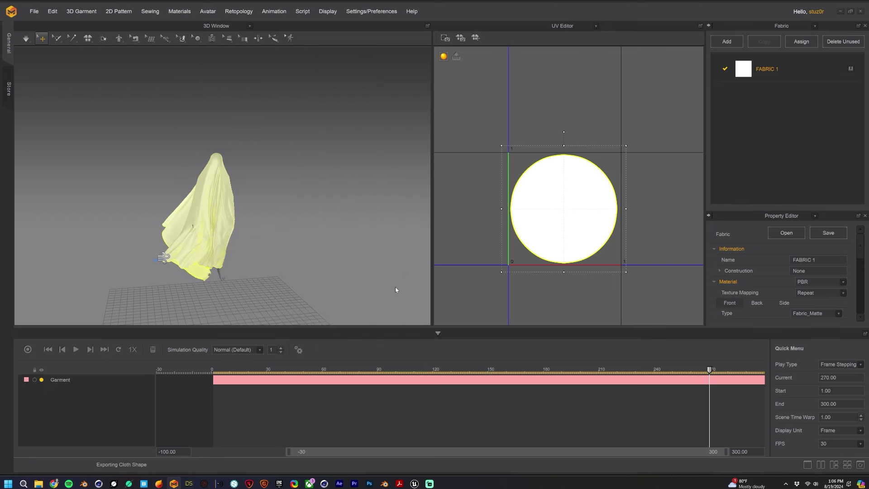
pyautogui.click(38, 484)
pyautogui.click(38, 483)
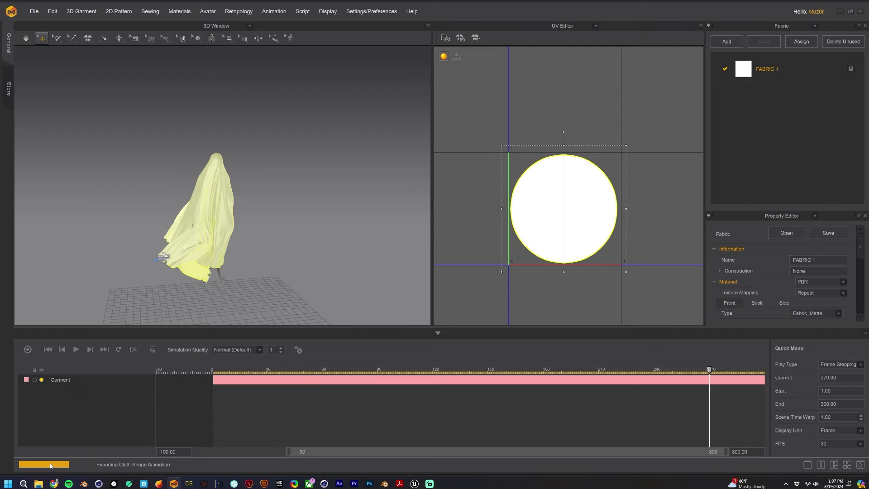
# - Switch to Unreal Engine and import Float_Still.fbx from the Cloth To UE folder into Content as a skeletal mesh
pyautogui.moveTo(415, 483)
pyautogui.click(442, 448)
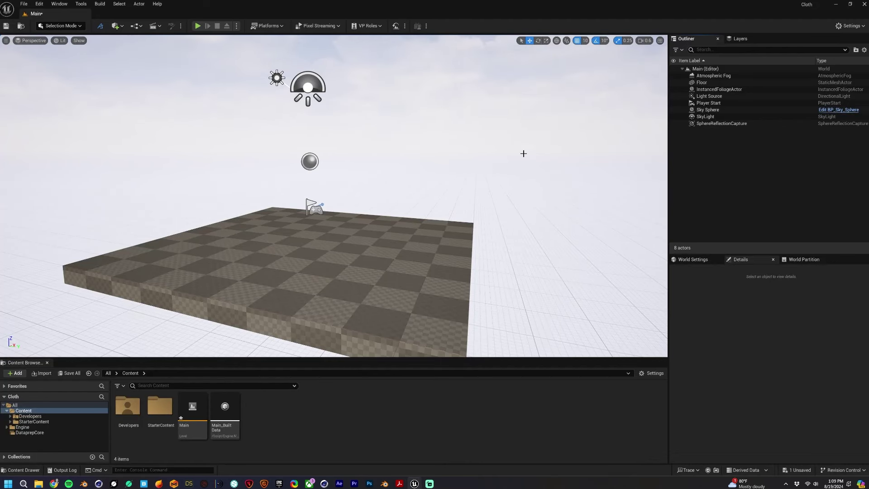
pyautogui.moveTo(38, 484)
pyautogui.click(39, 450)
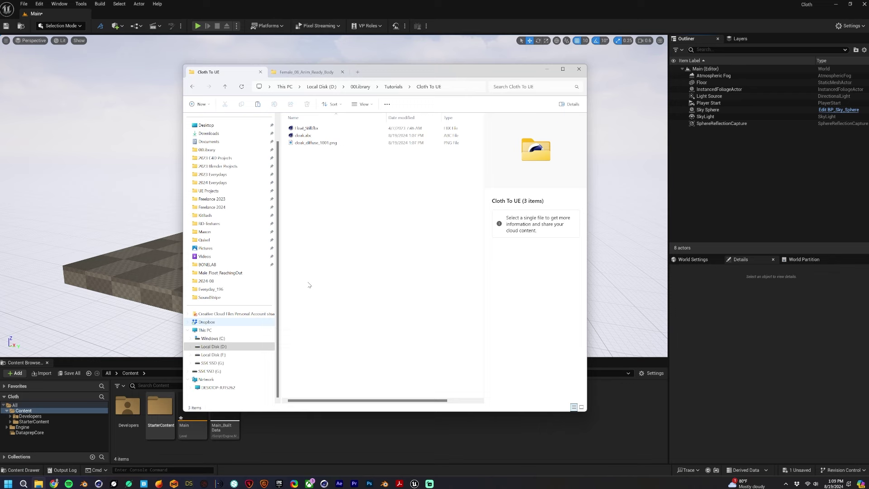
pyautogui.moveTo(302, 128); pyautogui.dragTo(358, 442)
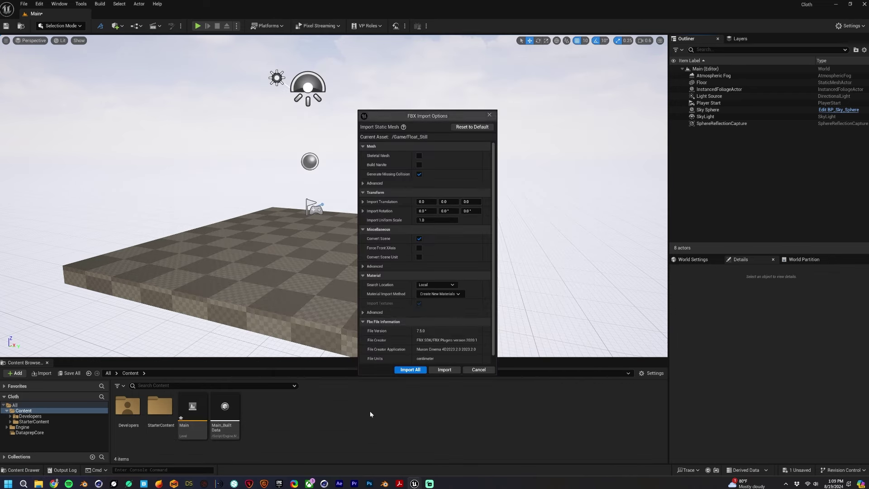
pyautogui.click(419, 156)
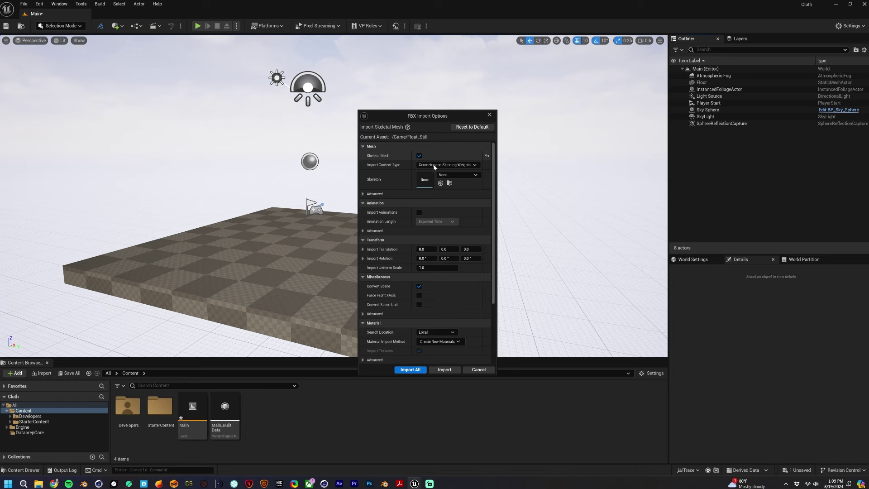
pyautogui.click(410, 370)
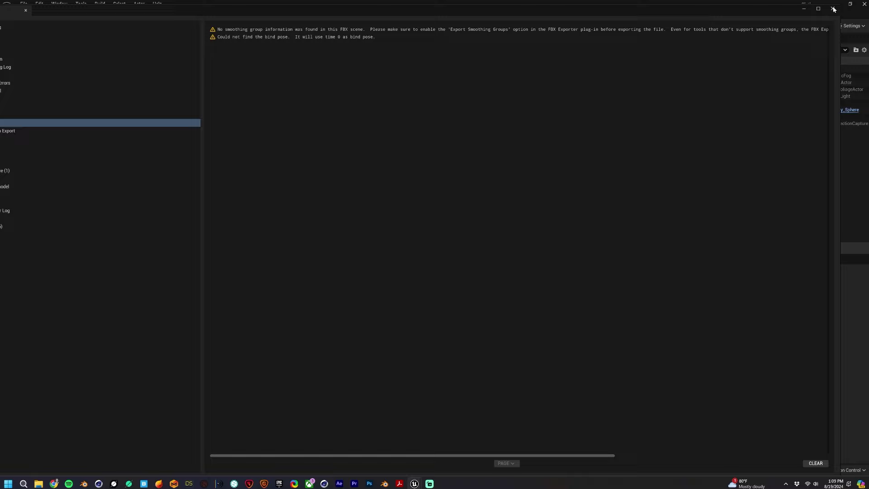
pyautogui.click(834, 9)
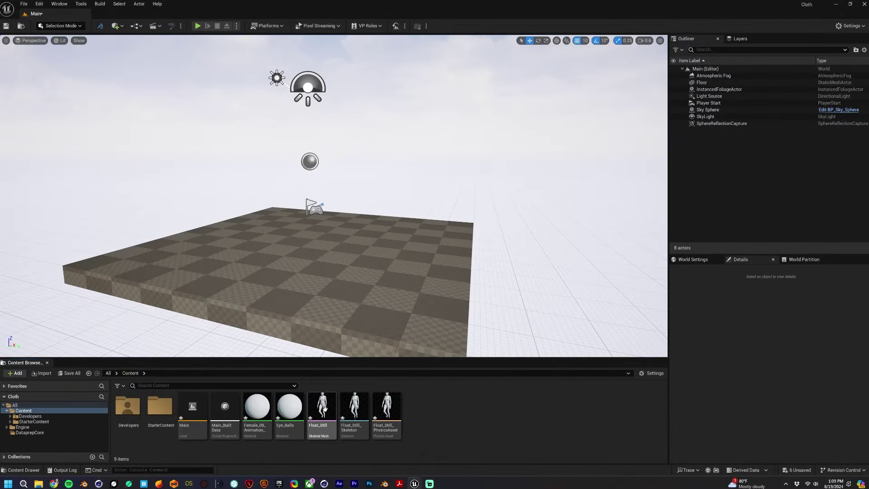
# - Place the Float_Still skeletal mesh in the level and reset its location to the world origin
pyautogui.moveTo(324, 409); pyautogui.dragTo(313, 253)
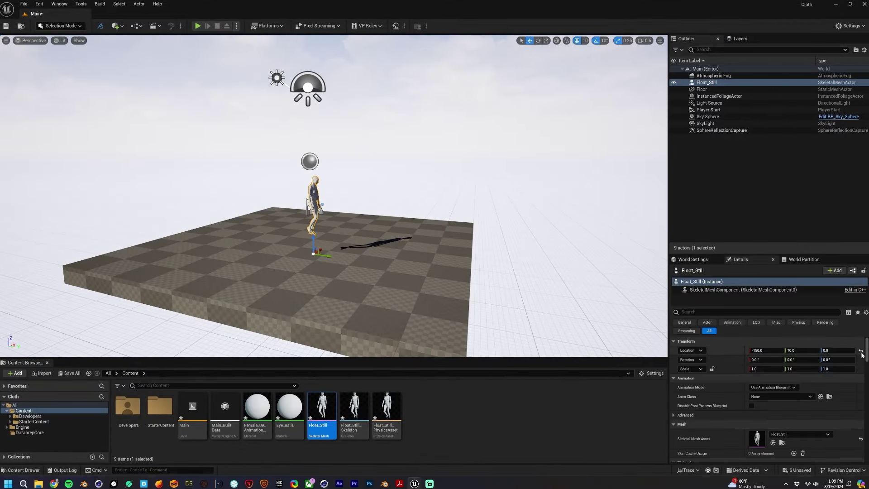
pyautogui.click(861, 351)
pyautogui.press('w')
pyautogui.moveTo(415, 142); pyautogui.dragTo(285, 145, button='right')
pyautogui.scroll(-1, 415, 143)
pyautogui.press('d')
pyautogui.hotkey('ctrl', 'l')
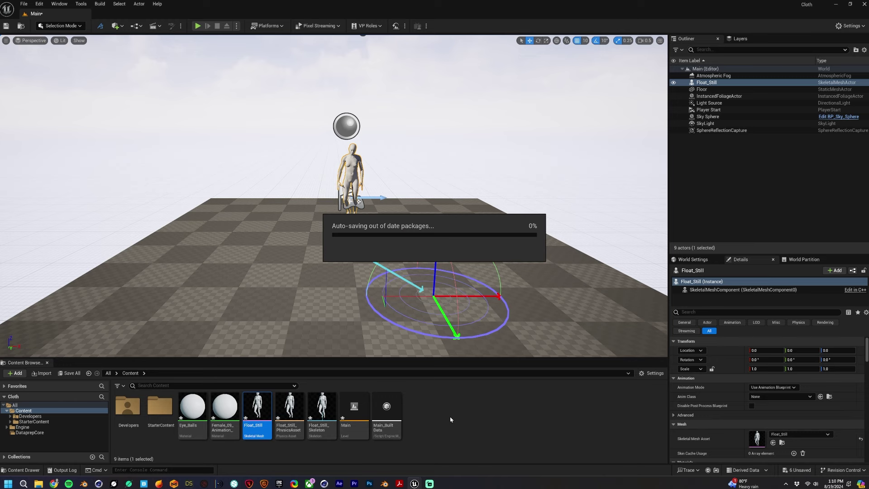
# - Bring cloak.abc from the Cloth To UE folder into the project's Content folder to open its Alembic import options
pyautogui.click(38, 483)
pyautogui.click(376, 291)
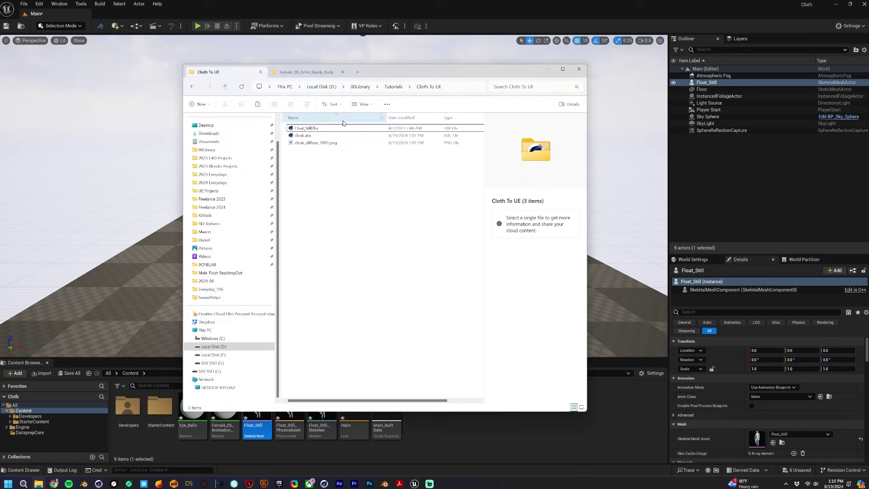
pyautogui.click(317, 135)
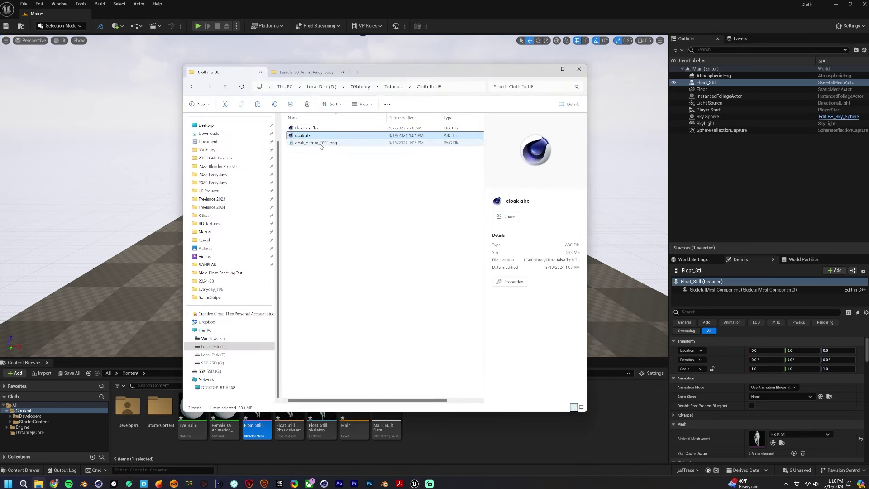
pyautogui.moveTo(320, 137); pyautogui.dragTo(489, 474)
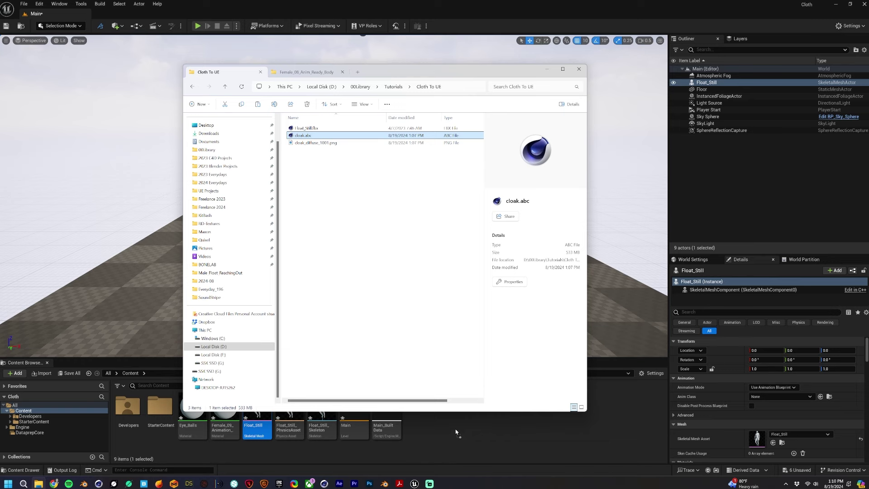
pyautogui.moveTo(456, 432); pyautogui.dragTo(454, 431)
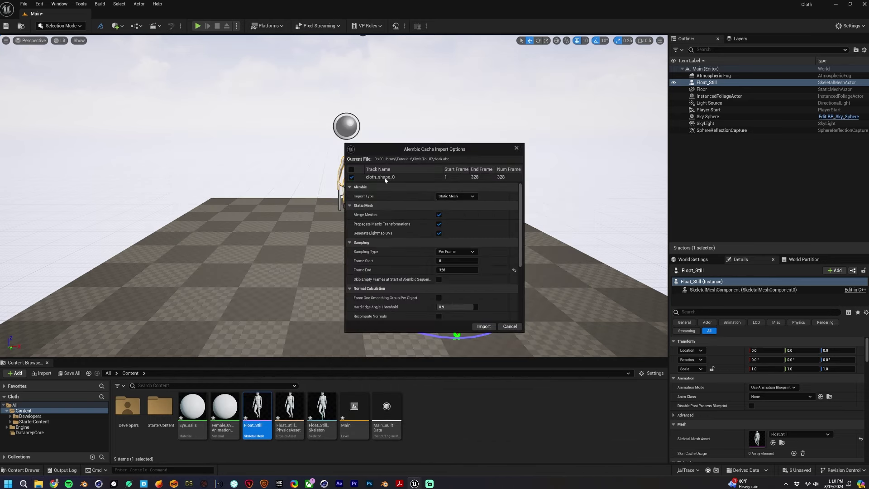
# - Set the Alembic import type to Geometry Cache and import the cloak
pyautogui.click(456, 196)
pyautogui.click(455, 210)
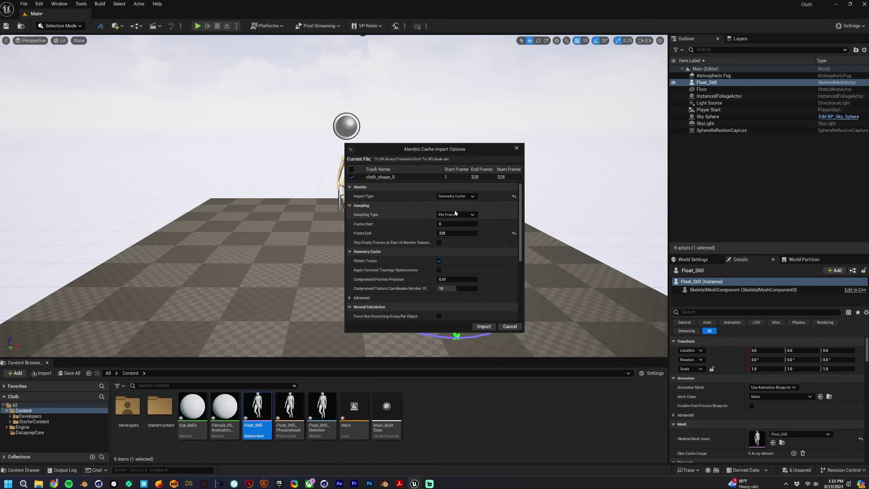
pyautogui.moveTo(521, 214); pyautogui.dragTo(381, 248)
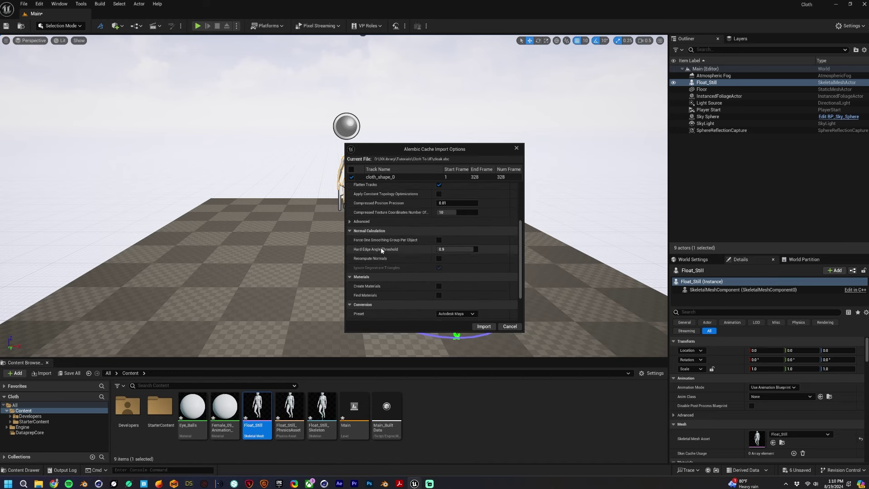
pyautogui.click(452, 250)
pyautogui.click(484, 327)
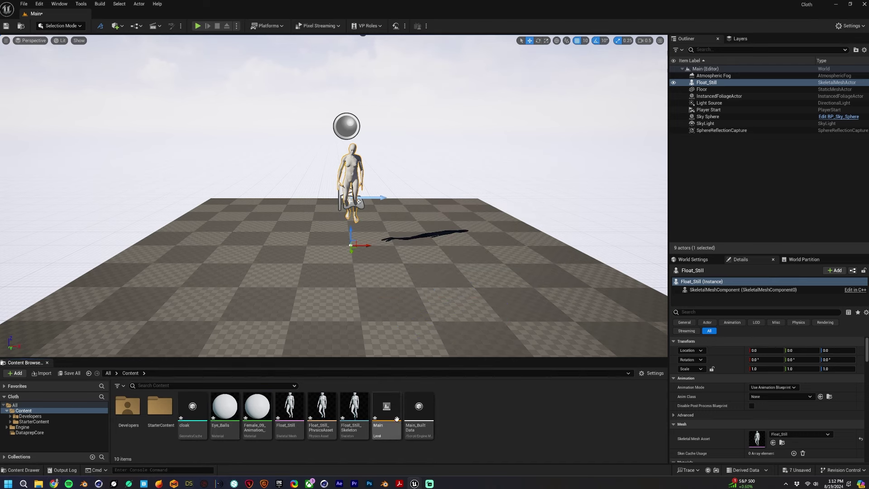
# - Add a level sequence named RENDER and save it in the Content folder
pyautogui.click(156, 27)
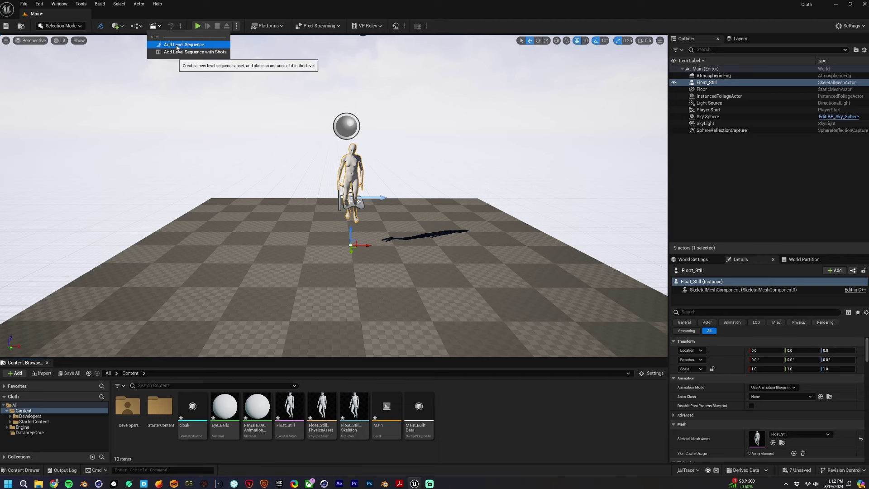
pyautogui.click(177, 46)
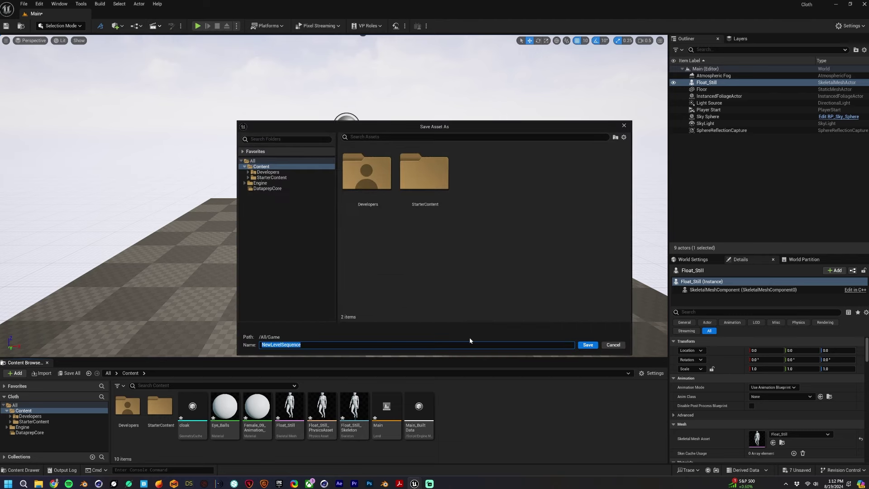
pyautogui.write('RENDER')
pyautogui.press('Return')
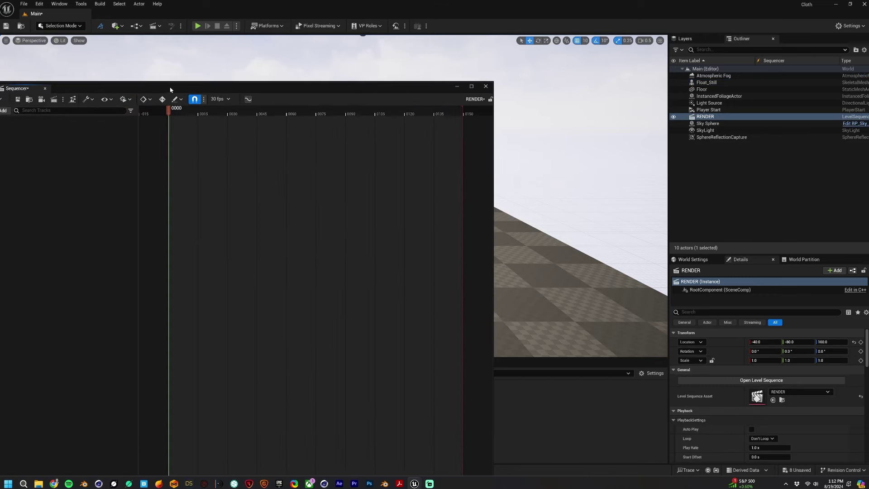
# - Dock the Sequencer beside the viewport, narrow it to give the viewport more room, and clear the actor selection
pyautogui.moveTo(170, 90); pyautogui.dragTo(256, 82)
pyautogui.moveTo(110, 85); pyautogui.dragTo(9, 98)
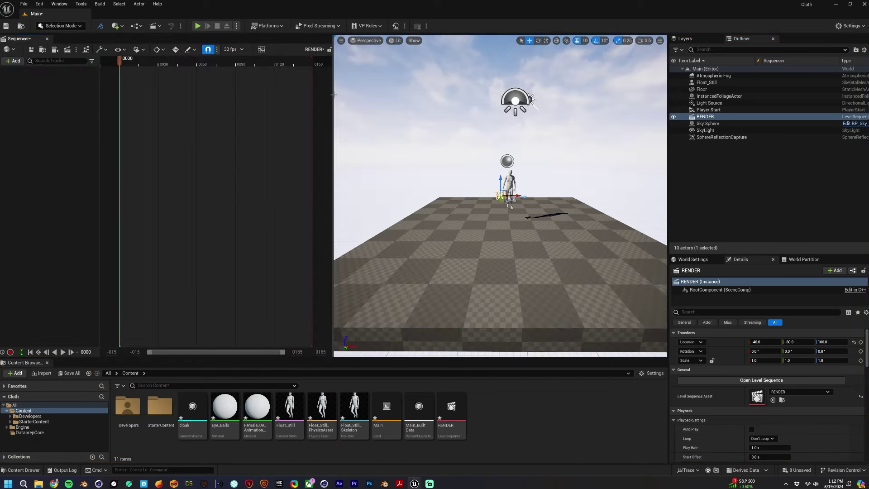
pyautogui.moveTo(332, 94); pyautogui.dragTo(217, 109)
pyautogui.click(733, 189)
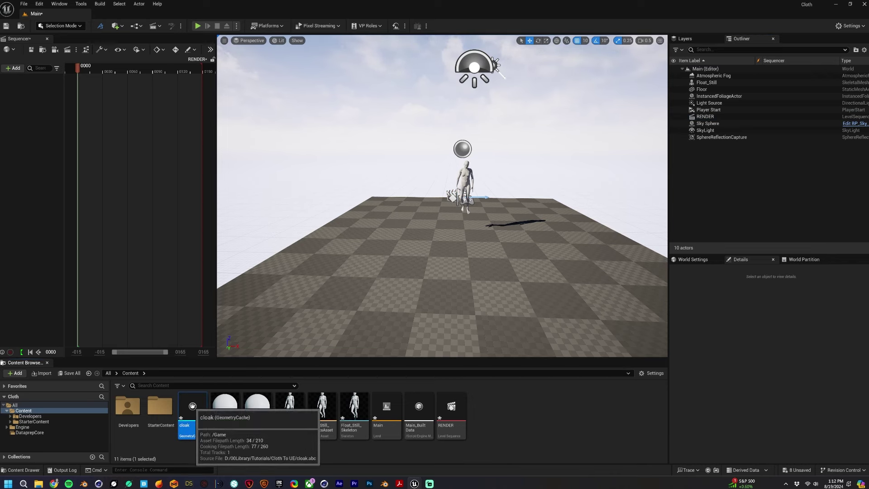
# - Add the cloak geometry cache to the RENDER sequence and give it a Geometry Cache track
pyautogui.moveTo(192, 409); pyautogui.dragTo(42, 113)
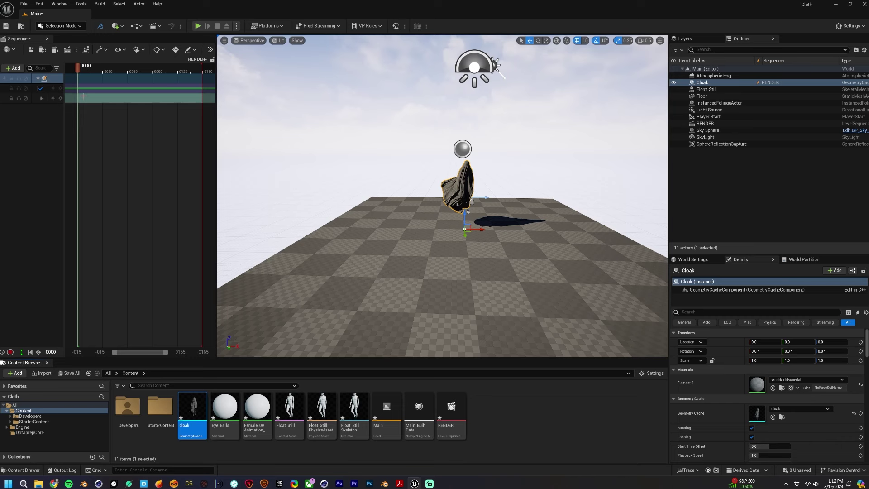
pyautogui.moveTo(64, 81); pyautogui.dragTo(132, 81)
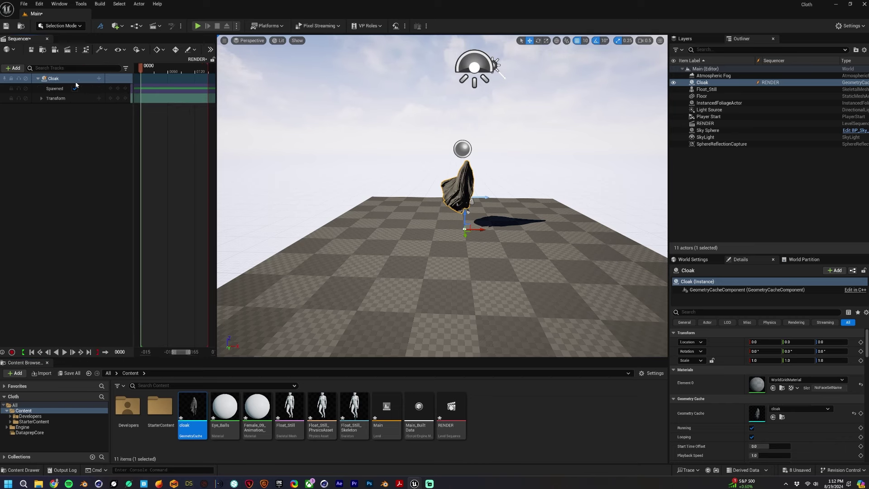
pyautogui.click(99, 80)
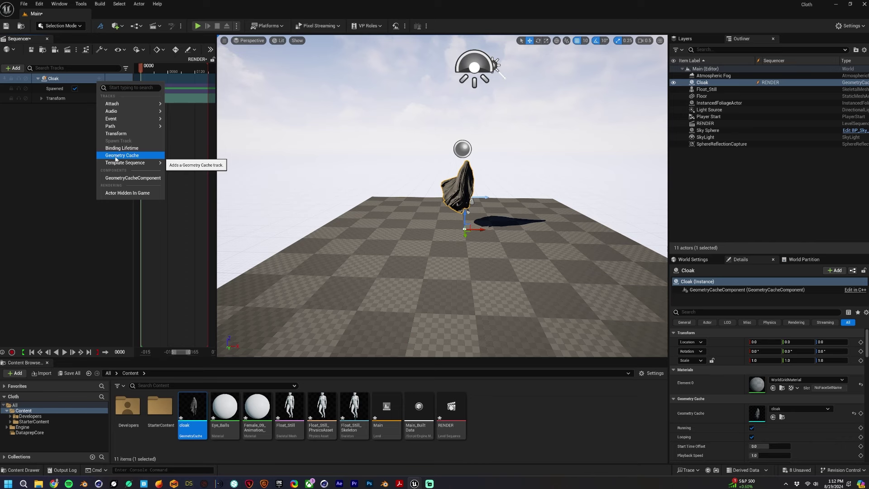
pyautogui.click(130, 156)
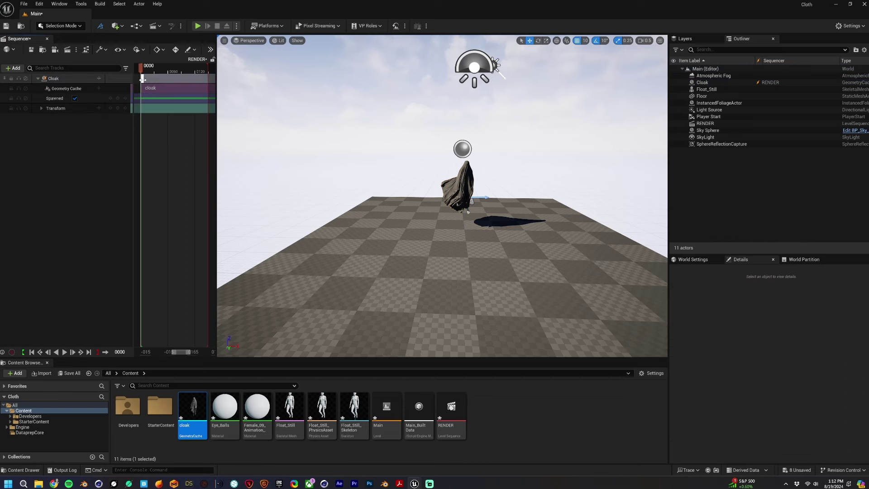
# - Scrub the RENDER sequence to frame 20 and play the cloak animation from there, stopping at frame 78
pyautogui.moveTo(143, 72); pyautogui.dragTo(160, 74)
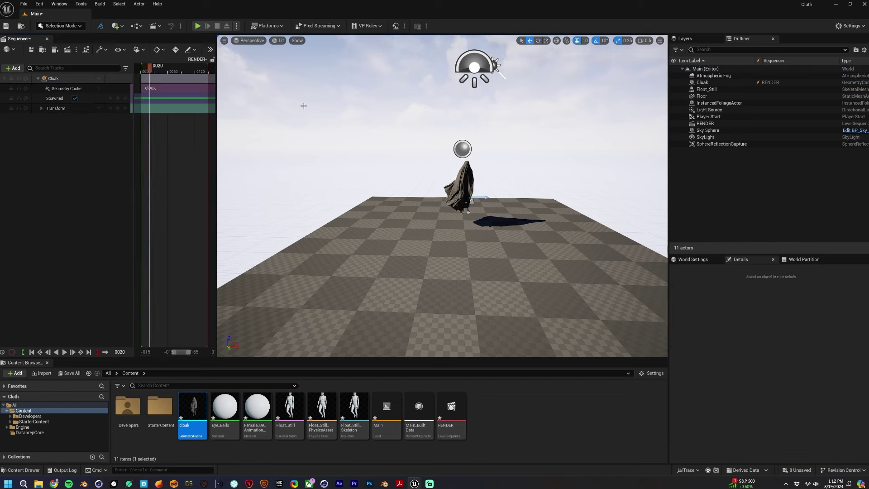
pyautogui.press('space')
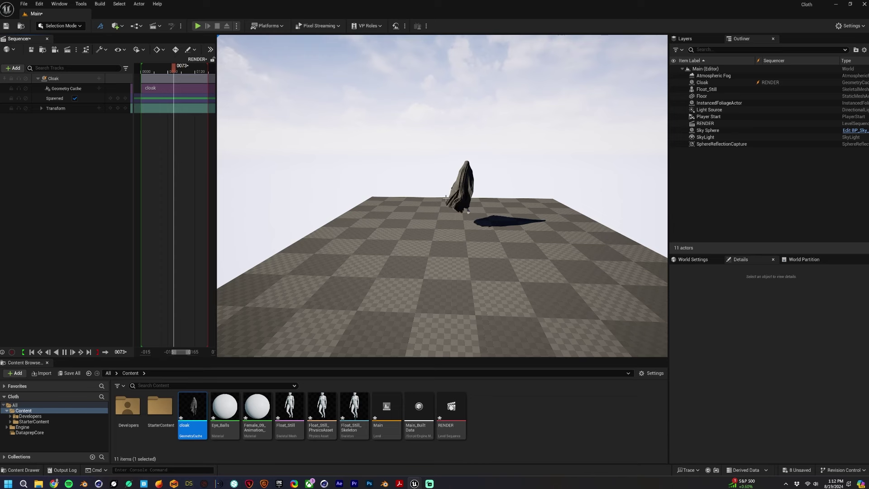
pyautogui.press('space')
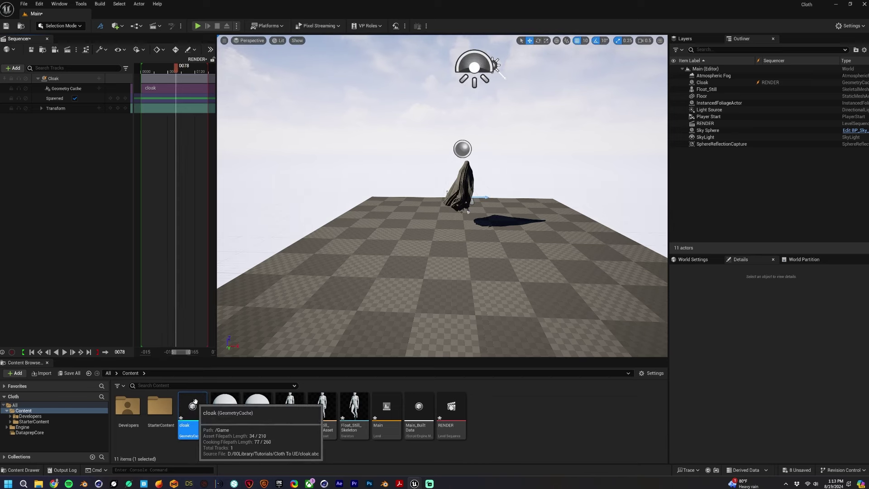
# - Check the properties of the cloak's Geometry Cache section, including its play rate
pyautogui.rightClick(159, 88)
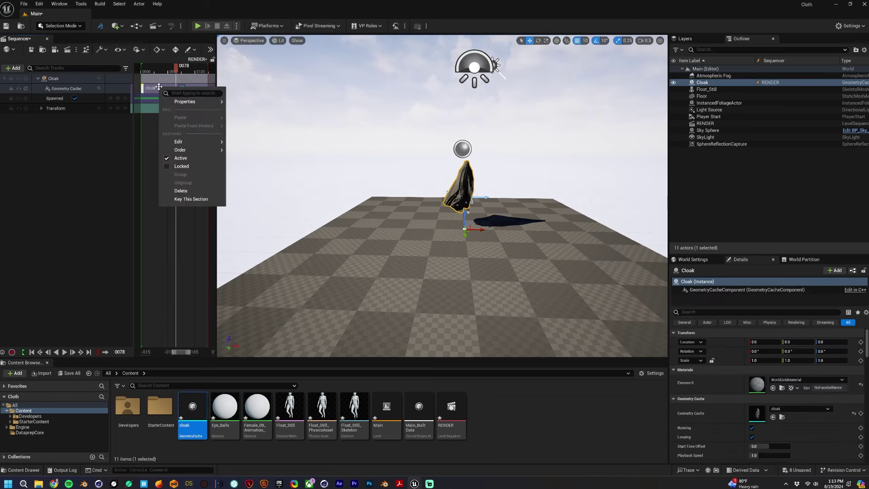
pyautogui.moveTo(185, 103)
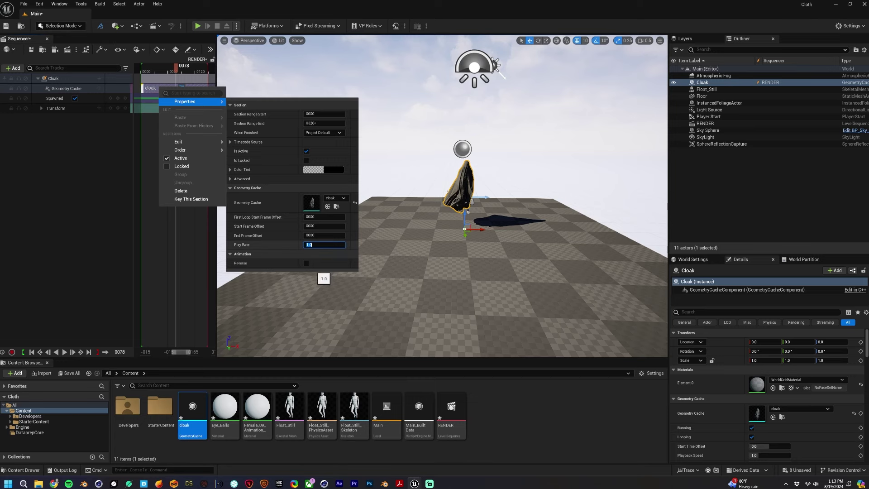
pyautogui.press('Escape')
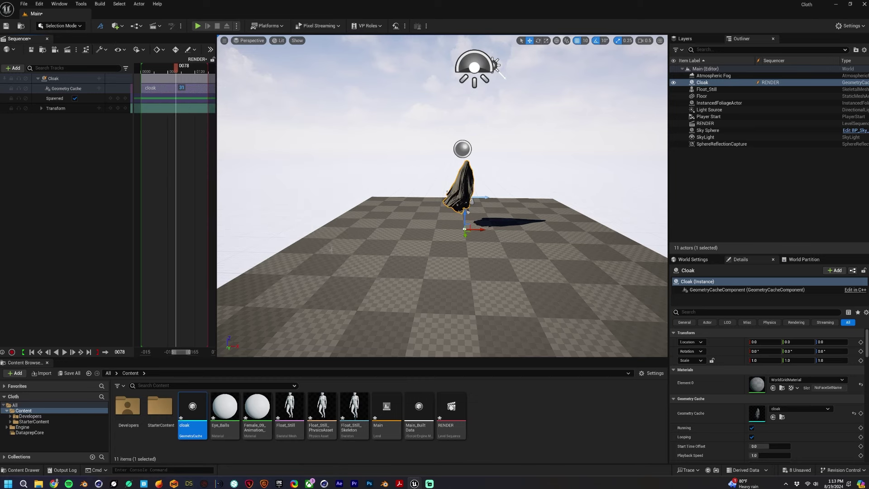
# - Frame the cloak up close and hide the Float_Still avatar in the level
pyautogui.moveTo(497, 163); pyautogui.dragTo(505, 166, button='right')
pyautogui.press('f')
pyautogui.keyDown('alt'); pyautogui.moveTo(499, 173); pyautogui.dragTo(543, 185); pyautogui.keyUp('alt')
pyautogui.scroll(-7, 507, 165)
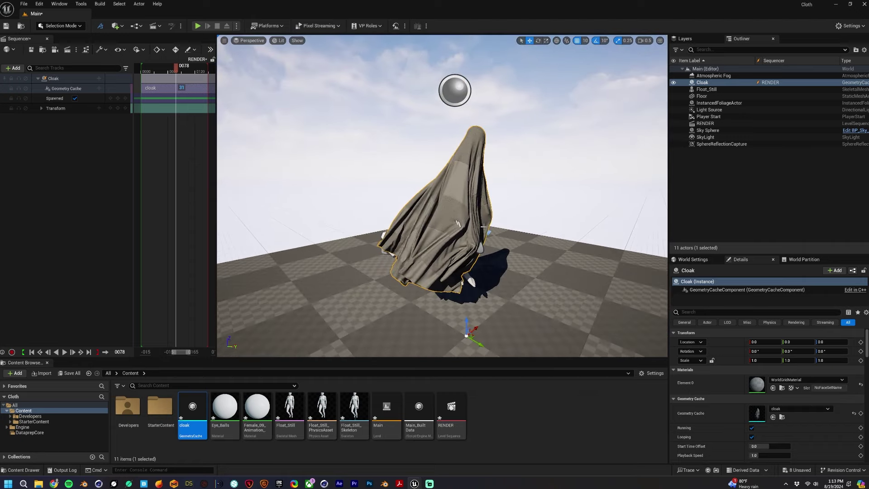
pyautogui.click(472, 281)
pyautogui.keyDown('alt'); pyautogui.moveTo(535, 217); pyautogui.dragTo(470, 218); pyautogui.keyUp('alt')
pyautogui.click(673, 89)
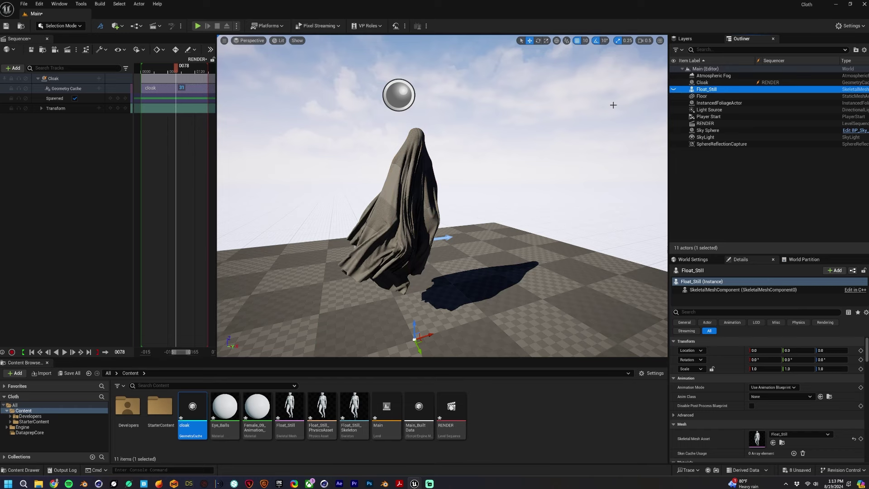
# - Play the sequence from frame 78 to its end to examine the cloak's motion with the avatar hidden
pyautogui.click(175, 154)
pyautogui.press('space')
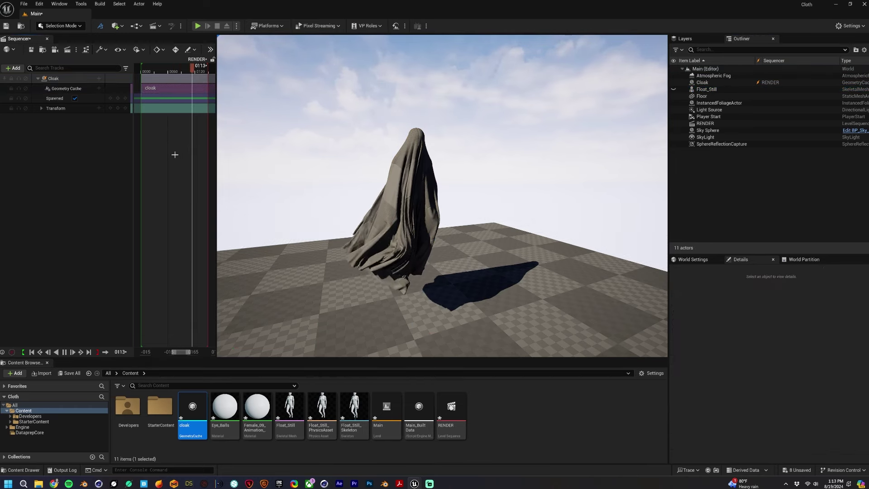
pyautogui.press('space')
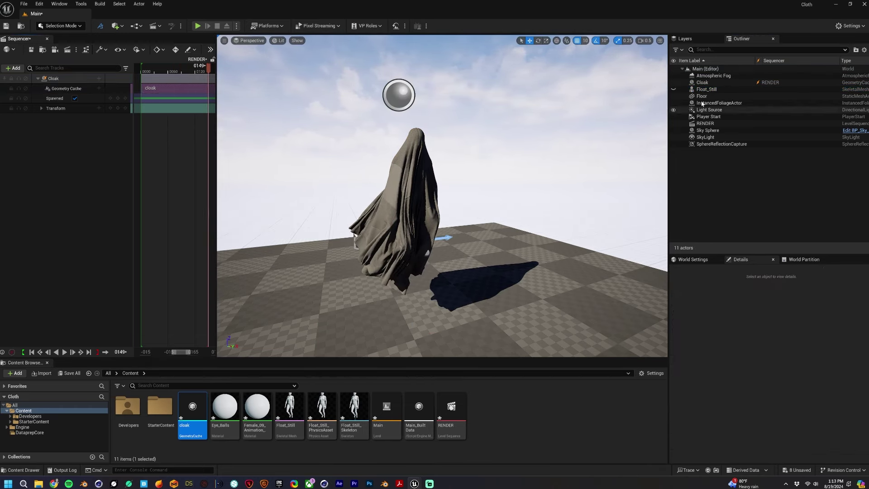
# - Unhide the Float_Still avatar, delete it from the level, and select the cloak
pyautogui.click(675, 89)
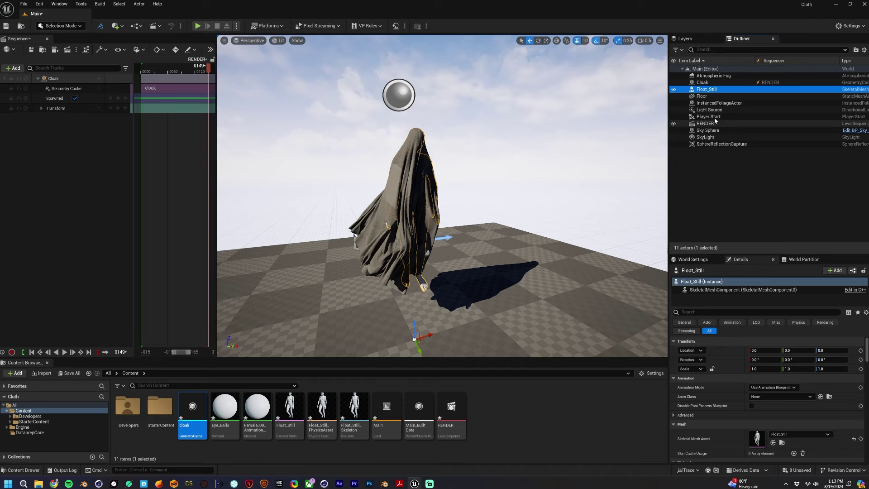
pyautogui.press('Delete')
pyautogui.click(425, 162)
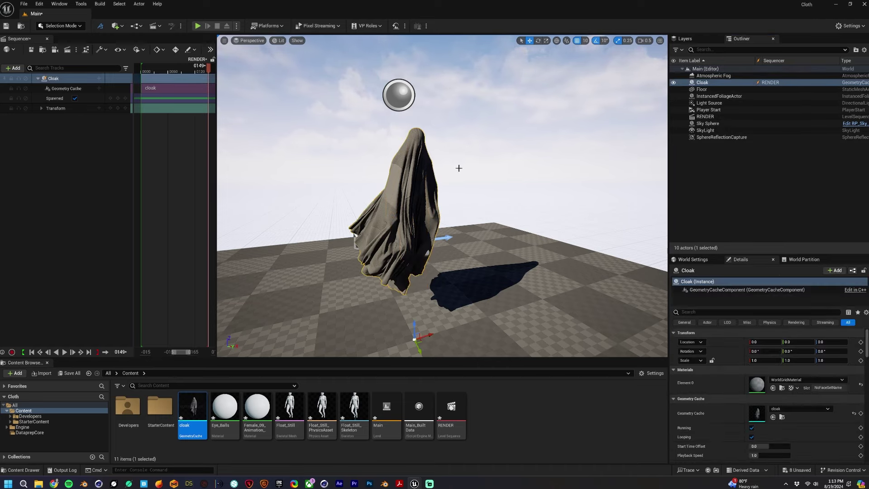
# - Widen the Sequencer and shrink its track list to give the timeline more room
pyautogui.moveTo(459, 168)
pyautogui.mouseDown(button='right')
pyautogui.moveTo(403, 159)
pyautogui.moveTo(458, 168)
pyautogui.mouseUp(button='right')
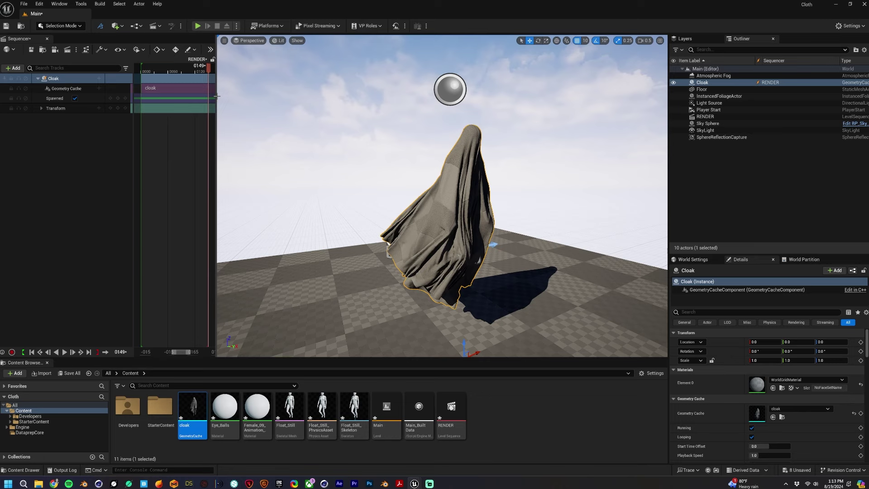
pyautogui.moveTo(216, 96); pyautogui.dragTo(292, 96)
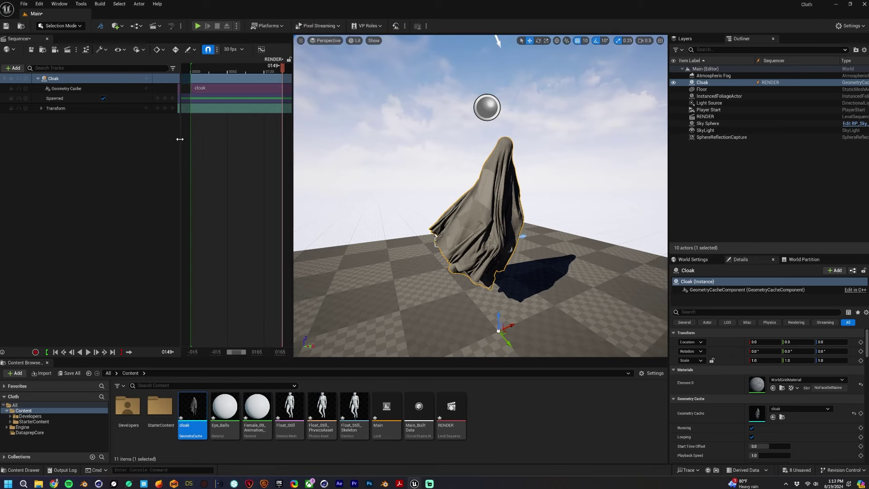
pyautogui.moveTo(179, 139); pyautogui.dragTo(123, 139)
# - Extend the playback range to frame 819, where the cloak's geometry cache section ends, and play the sequence
pyautogui.doubleClick(199, 353)
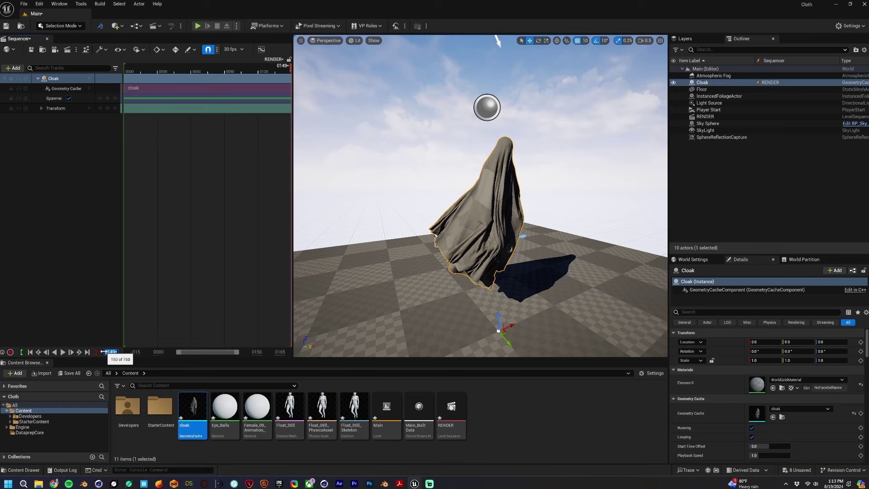
pyautogui.press('Return')
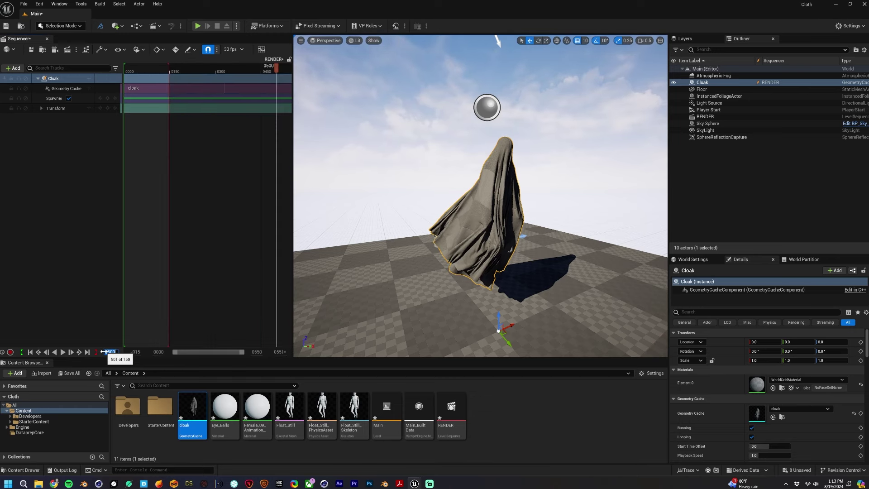
pyautogui.moveTo(105, 352); pyautogui.dragTo(106, 352)
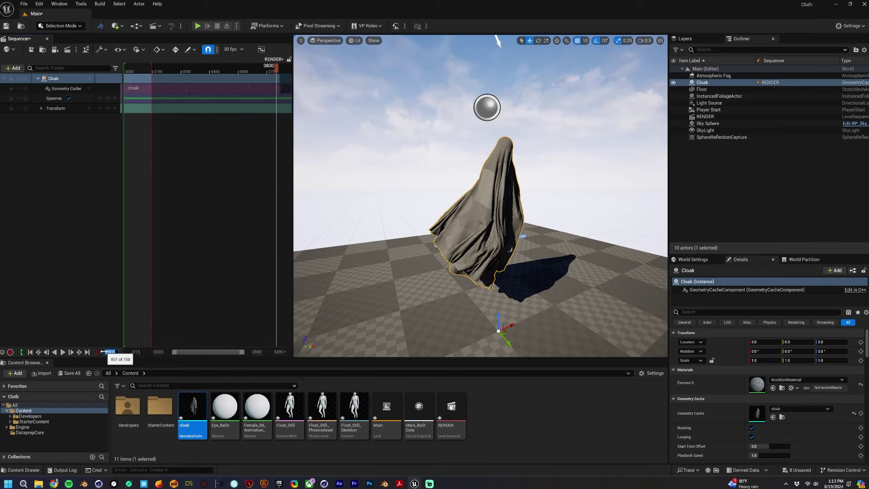
pyautogui.moveTo(278, 67)
pyautogui.mouseDown()
pyautogui.moveTo(226, 67)
pyautogui.moveTo(280, 72)
pyautogui.mouseUp()
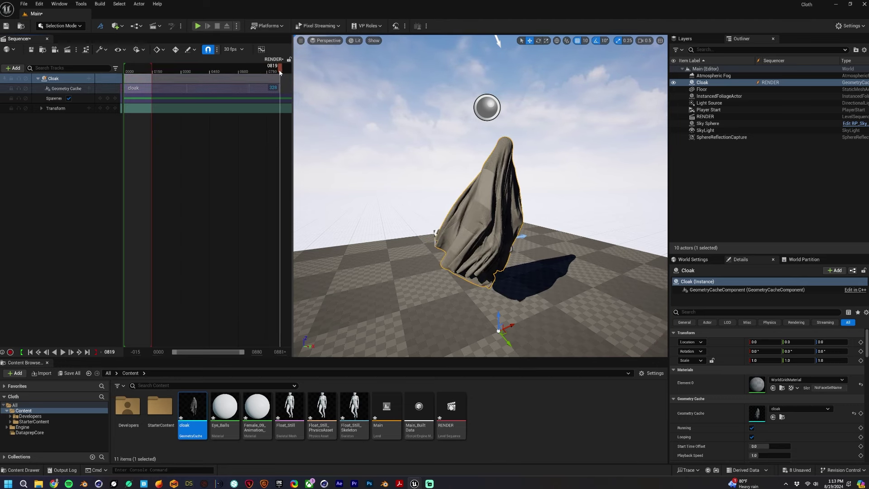
pyautogui.click(95, 352)
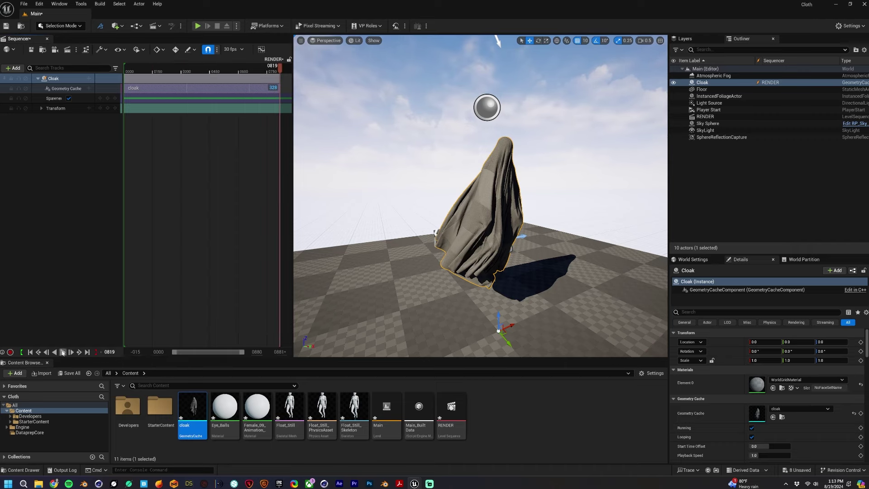
pyautogui.click(63, 352)
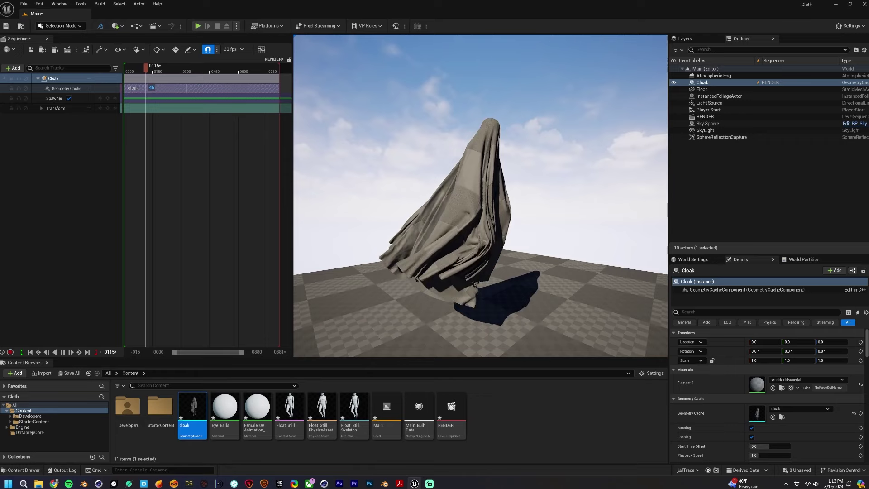
# - Delete every actor except Cloak, Floor and RENDER, including the light source, skylight, sky sphere, fog, foliage actor, player start and reflection capture
pyautogui.click(705, 137)
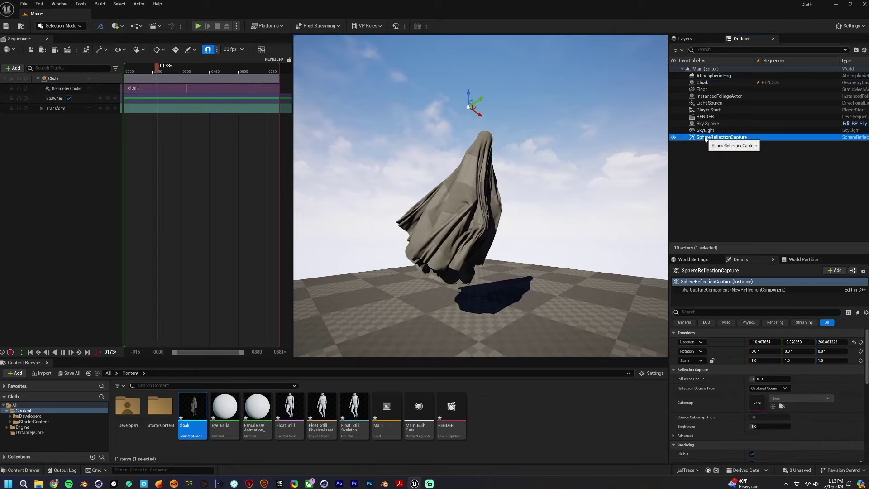
pyautogui.keyDown('ctrl'); pyautogui.click(706, 130); pyautogui.keyUp('ctrl')
pyautogui.keyDown('ctrl'); pyautogui.click(706, 123); pyautogui.keyUp('ctrl')
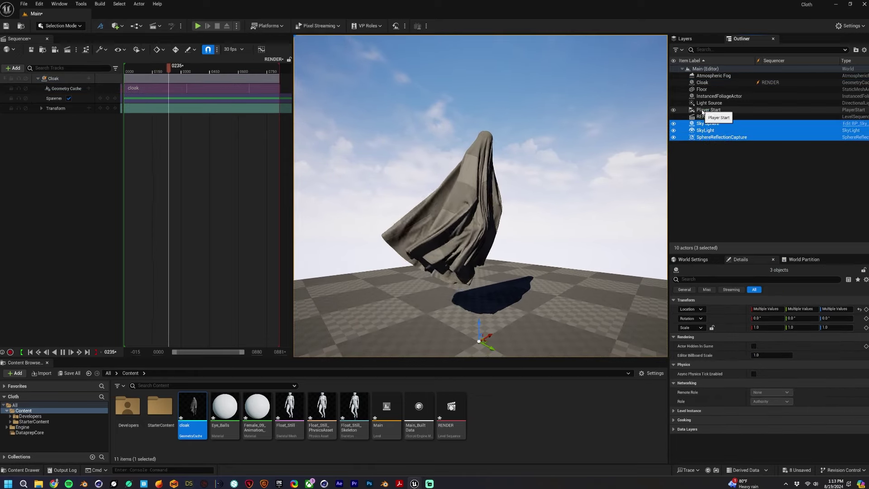
pyautogui.keyDown('ctrl'); pyautogui.click(702, 110); pyautogui.keyUp('ctrl')
pyautogui.keyDown('ctrl'); pyautogui.click(705, 103); pyautogui.keyUp('ctrl')
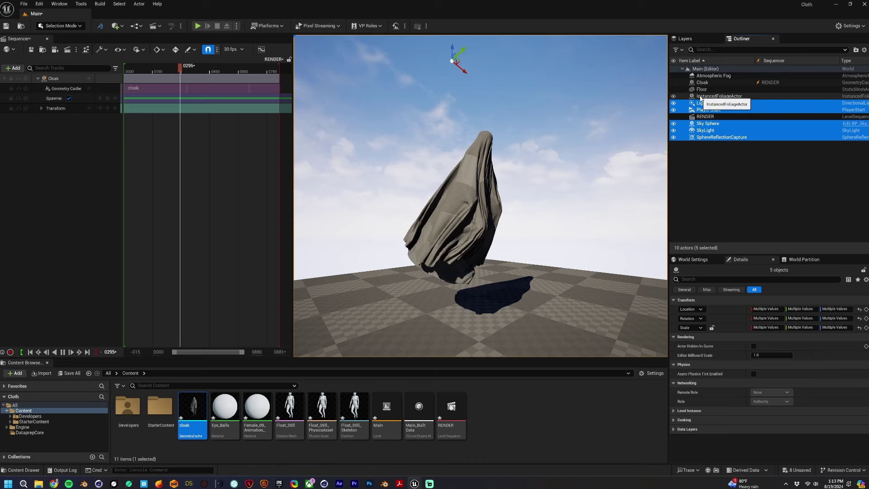
pyautogui.keyDown('ctrl'); pyautogui.click(706, 96); pyautogui.keyUp('ctrl')
pyautogui.keyDown('ctrl'); pyautogui.click(707, 75); pyautogui.keyUp('ctrl')
pyautogui.press('Delete')
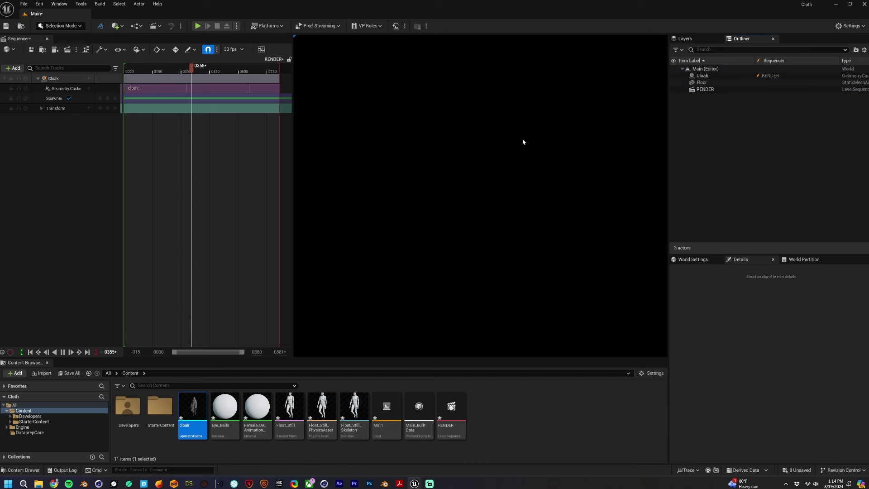
# - Add a Rect Light centred above the cloak at X 0, Y 0, Z 310, rotated -90° to shine downward
pyautogui.click(121, 26)
pyautogui.moveTo(141, 113)
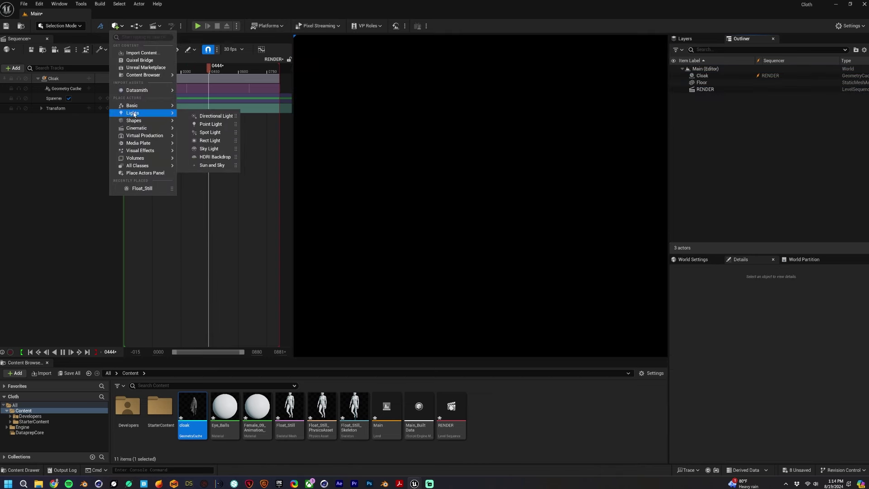
pyautogui.click(211, 141)
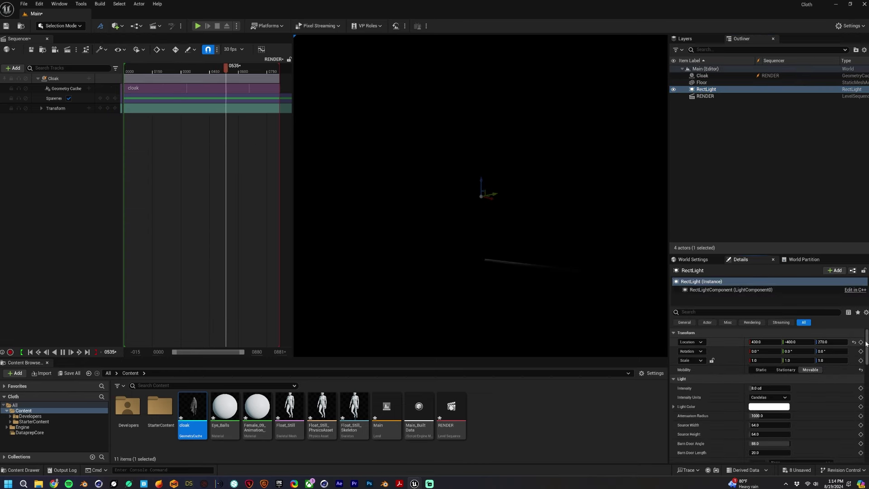
pyautogui.click(854, 342)
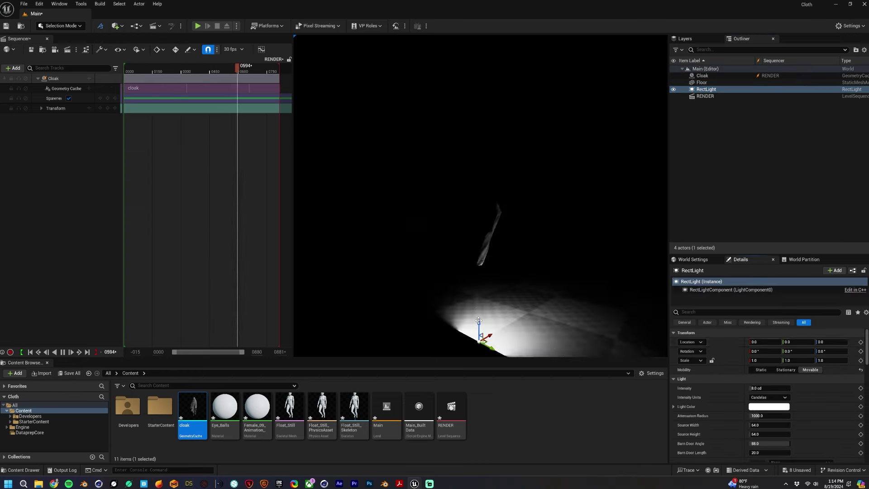
pyautogui.moveTo(479, 320); pyautogui.dragTo(474, 99)
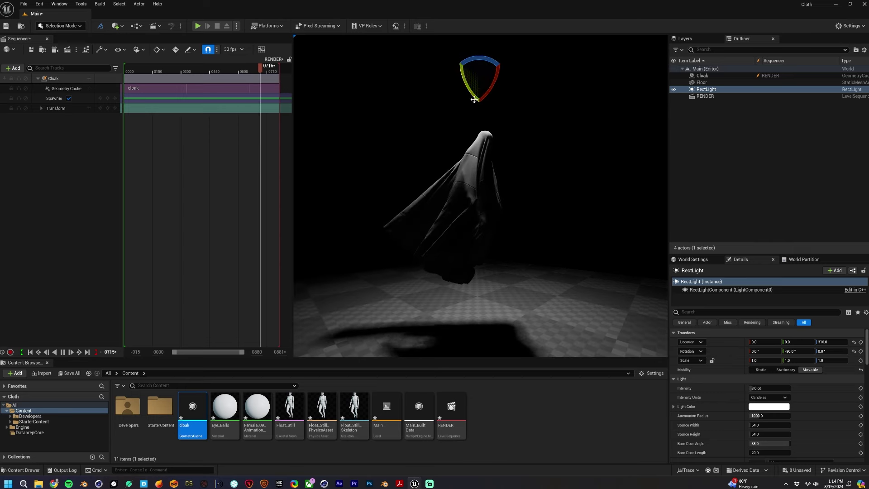
# - Stop playback and move the Rect Light higher and off centre, to about Y 60, Z 390
pyautogui.press('space')
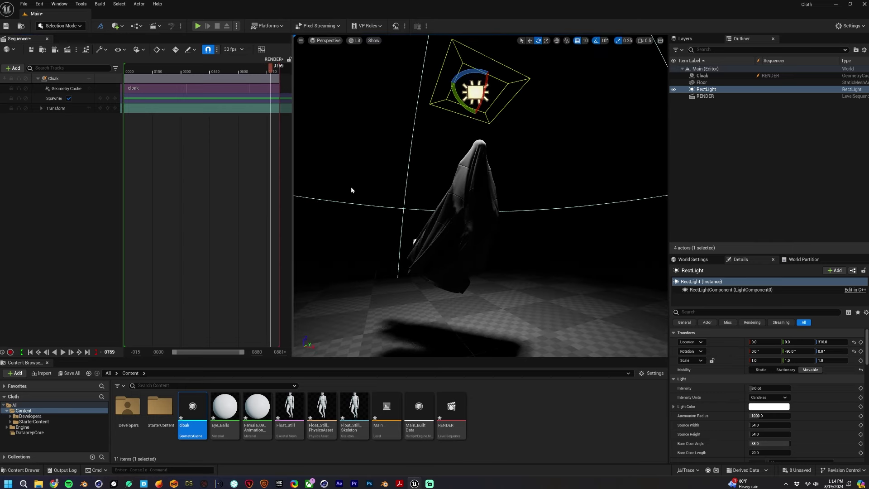
pyautogui.moveTo(351, 190); pyautogui.dragTo(357, 181, button='right')
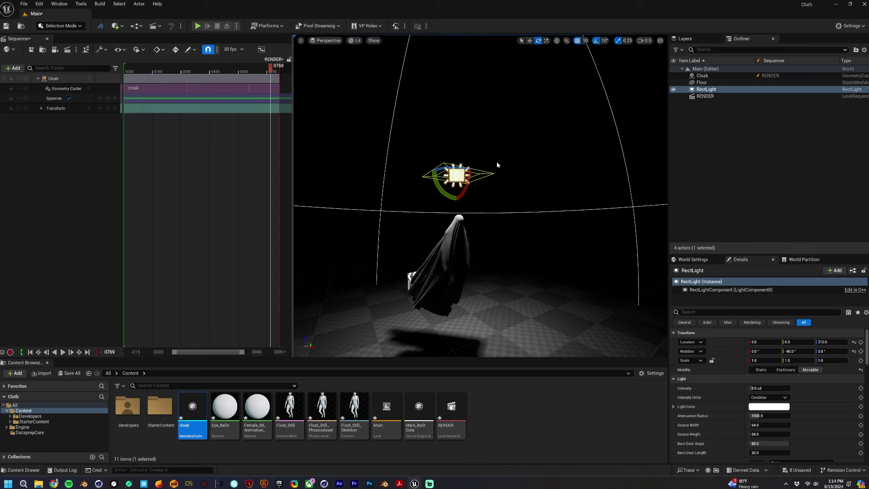
pyautogui.press('r')
pyautogui.moveTo(464, 171); pyautogui.dragTo(475, 98)
pyautogui.moveTo(475, 98)
pyautogui.mouseDown(button='right')
pyautogui.moveTo(474, 81)
pyautogui.moveTo(477, 98)
pyautogui.mouseUp(button='right')
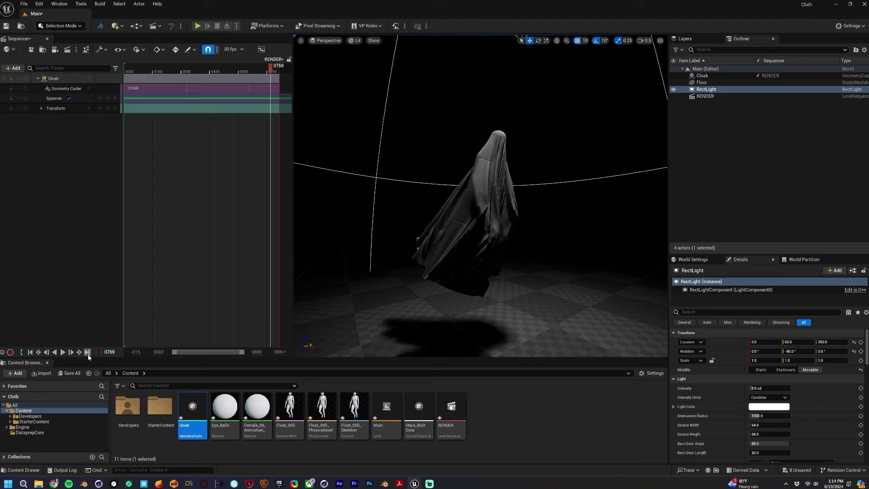
# - Open Quixel Bridge, search the local assets for fabric, and select the red Fabric Plain surface
pyautogui.click(15, 373)
pyautogui.click(31, 77)
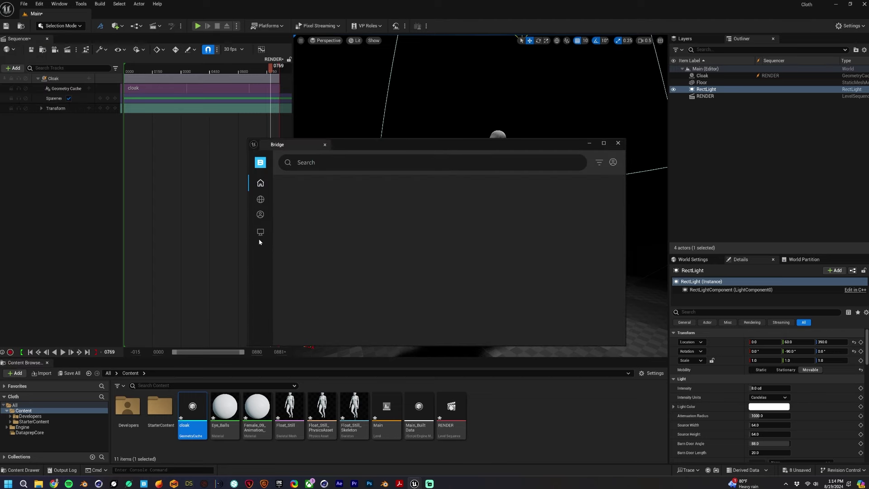
pyautogui.click(260, 231)
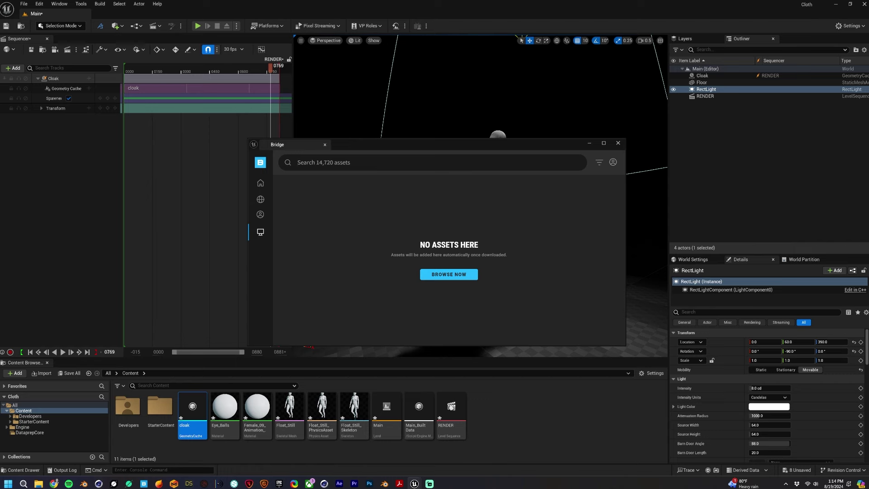
pyautogui.write('fabric')
pyautogui.press('Return')
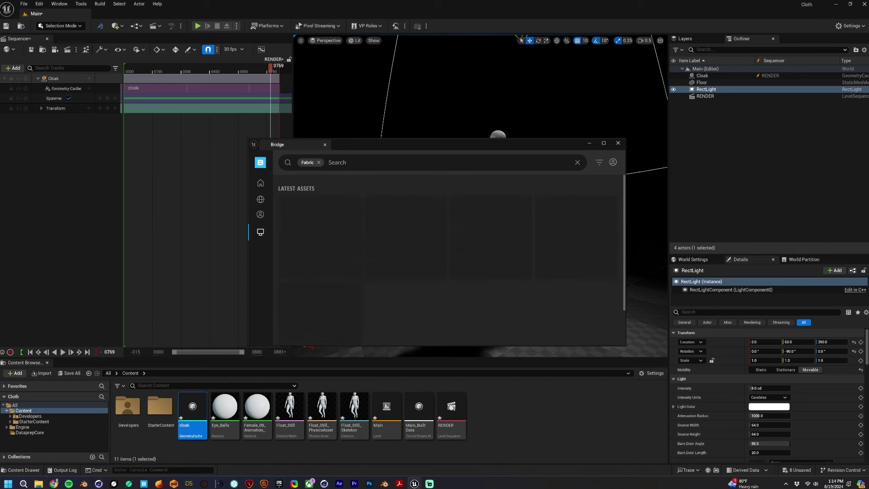
pyautogui.click(323, 315)
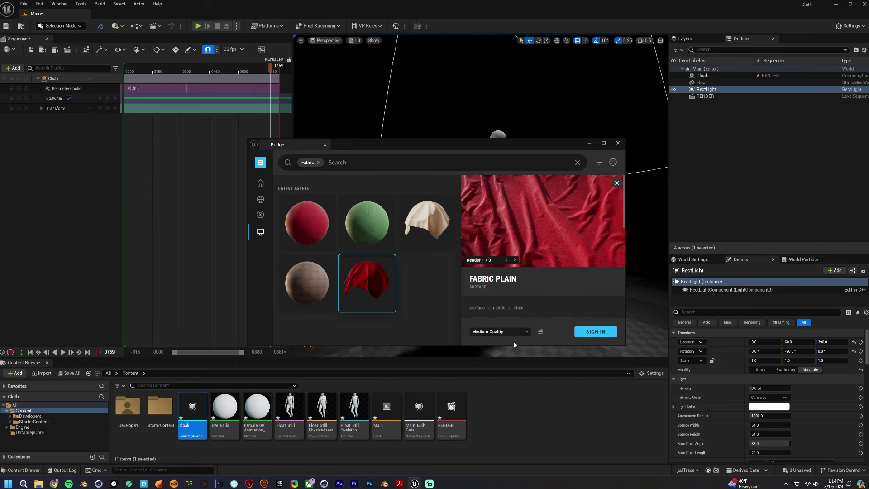
# - Add the red Fabric Plain surface to the project at High Quality and apply its material to the cloak
pyautogui.click(495, 333)
pyautogui.click(481, 318)
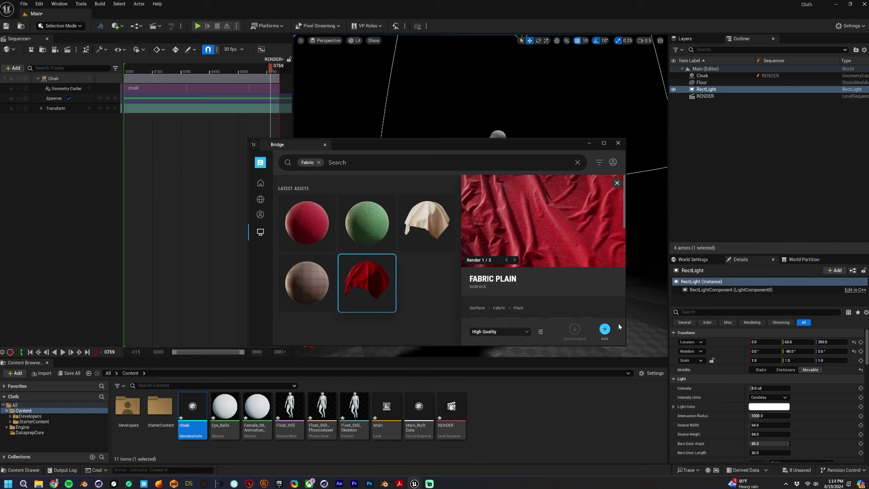
pyautogui.click(589, 143)
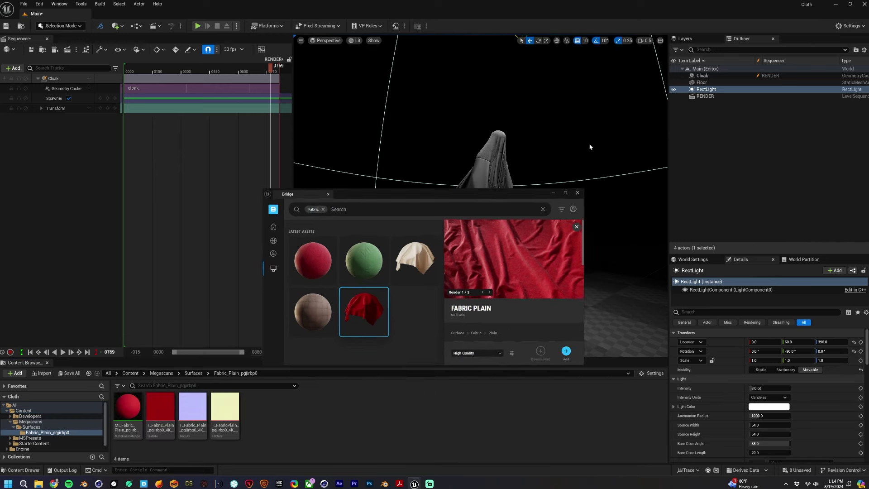
pyautogui.click(493, 181)
pyautogui.moveTo(128, 410); pyautogui.dragTo(485, 203)
# - Enable Flip Green Channel on the fabric's normal map texture and close the texture editor
pyautogui.click(192, 412)
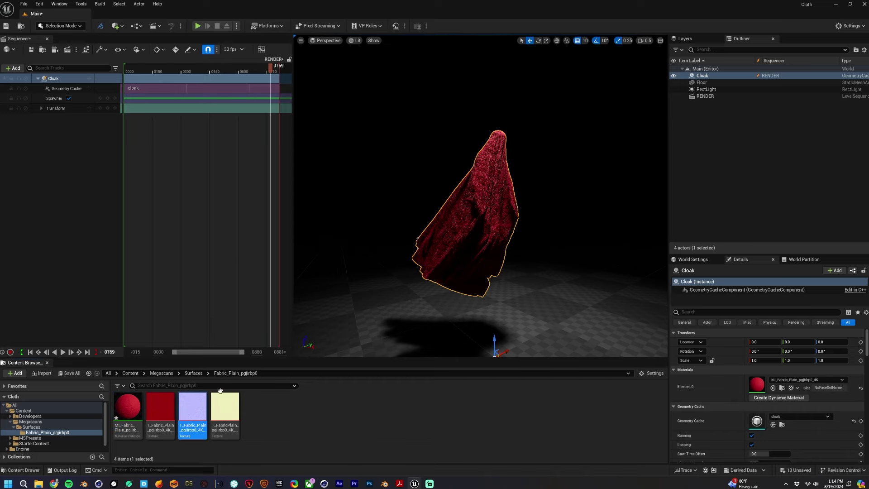
pyautogui.doubleClick(192, 412)
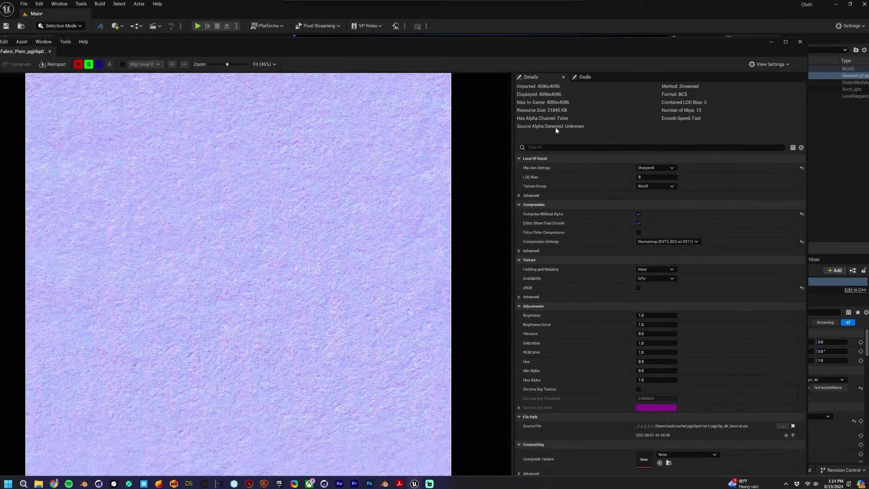
pyautogui.write('flip')
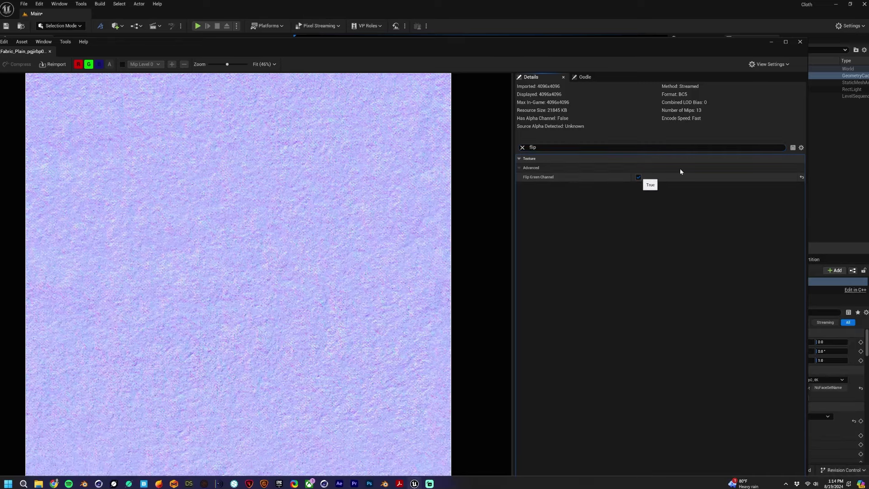
pyautogui.click(800, 42)
# - Open the fabric material instance beside the viewport and set its Normal Strength to 0.5
pyautogui.doubleClick(128, 408)
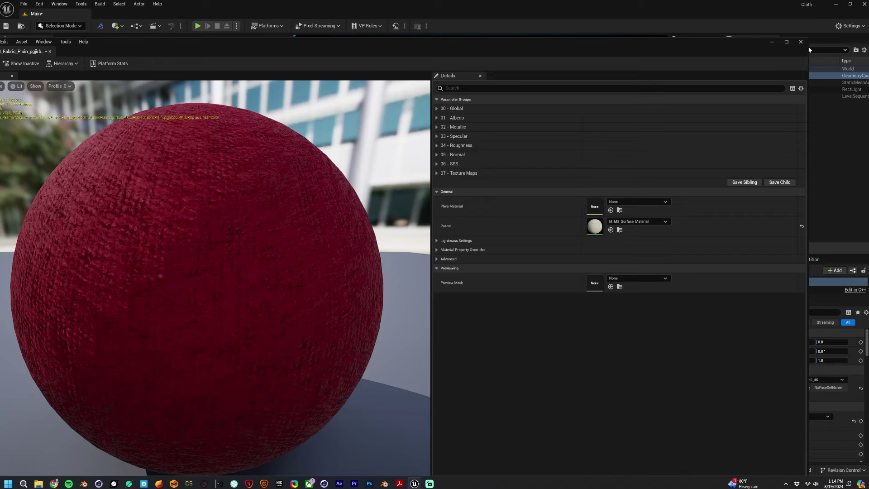
pyautogui.moveTo(807, 52); pyautogui.dragTo(273, 79)
pyautogui.moveTo(190, 52); pyautogui.dragTo(301, 32)
pyautogui.click(253, 135)
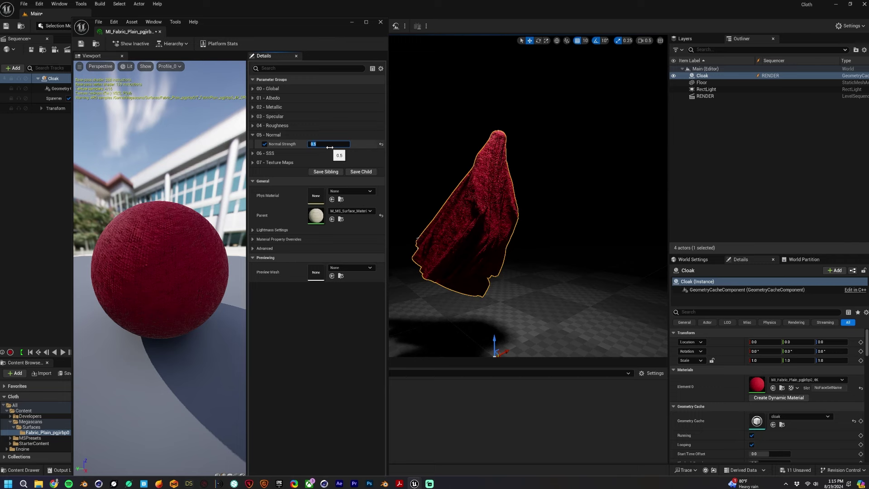
# - Override the fabric material's Tiling/Offset, set Tiling X to 2.0, and close the material editor
pyautogui.click(253, 89)
pyautogui.click(258, 98)
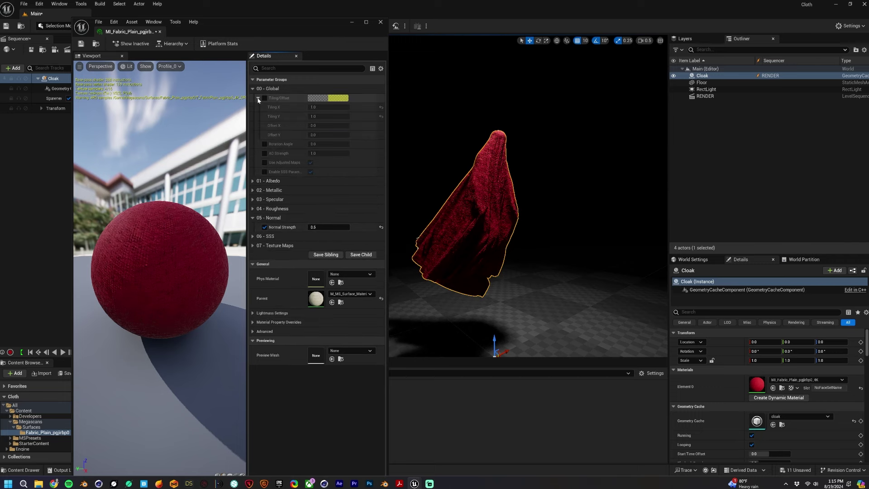
pyautogui.click(265, 98)
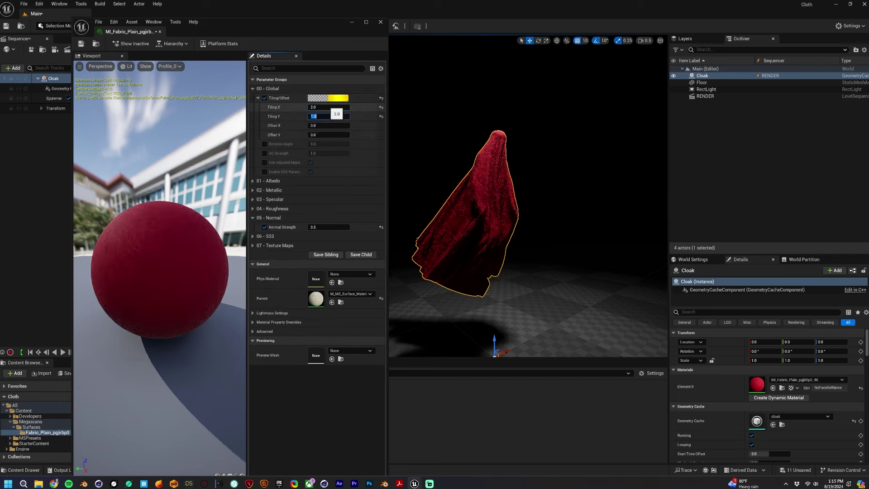
pyautogui.click(383, 26)
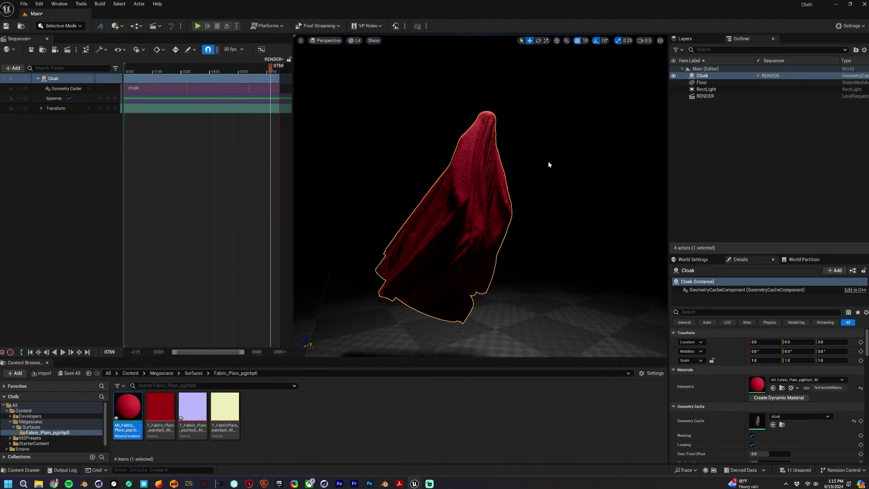
# - Reduce the Rect Light's attenuation radius to about 780
pyautogui.click(706, 89)
pyautogui.scroll(-3, 730, 402)
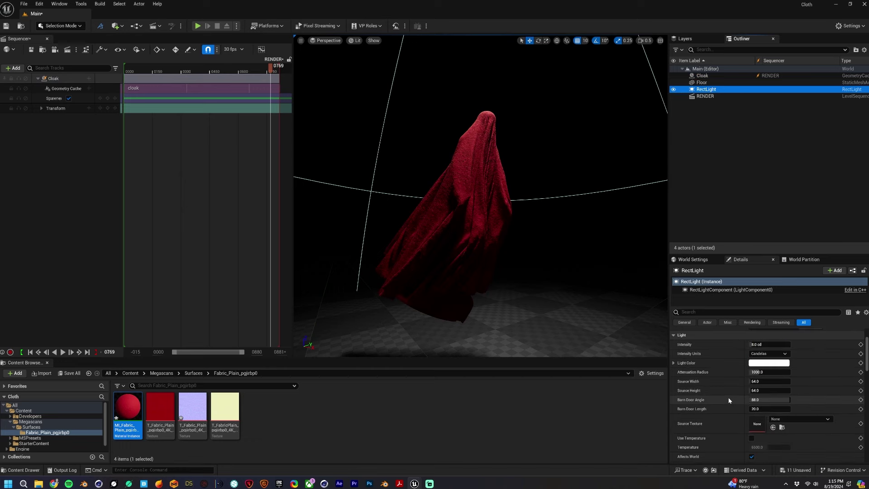
pyautogui.moveTo(775, 372); pyautogui.dragTo(771, 372)
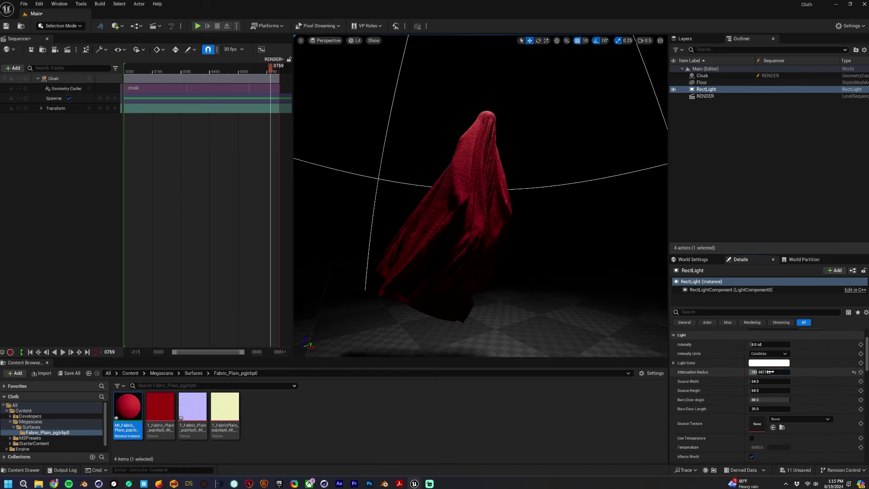
pyautogui.scroll(-4, 700, 408)
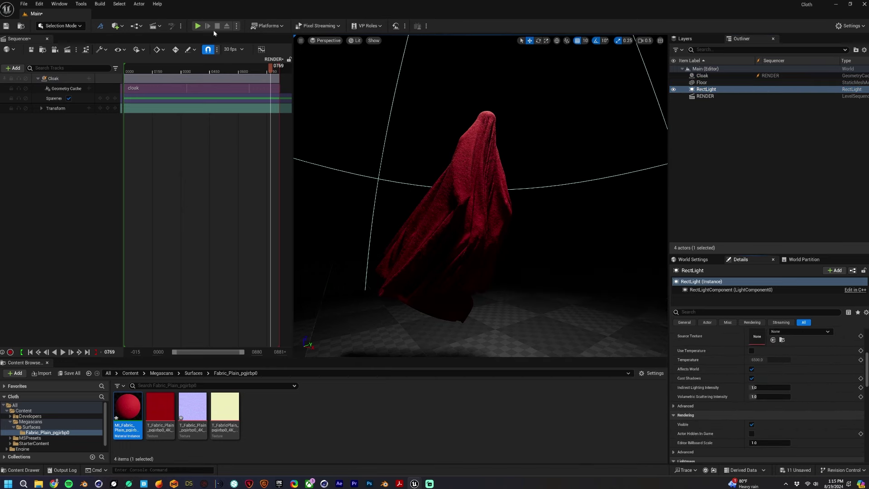
# - Add an Exponential Height Fog to the level and reset its location to the origin
pyautogui.click(121, 27)
pyautogui.moveTo(138, 137)
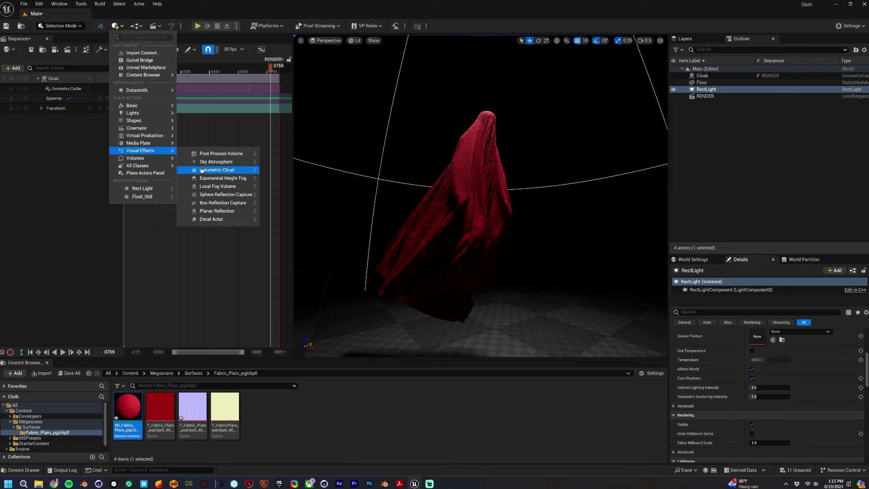
pyautogui.click(209, 178)
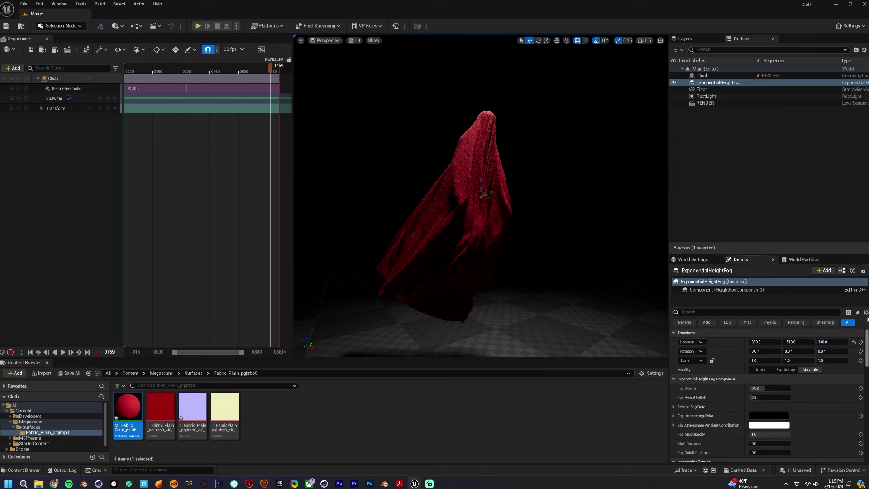
pyautogui.click(853, 343)
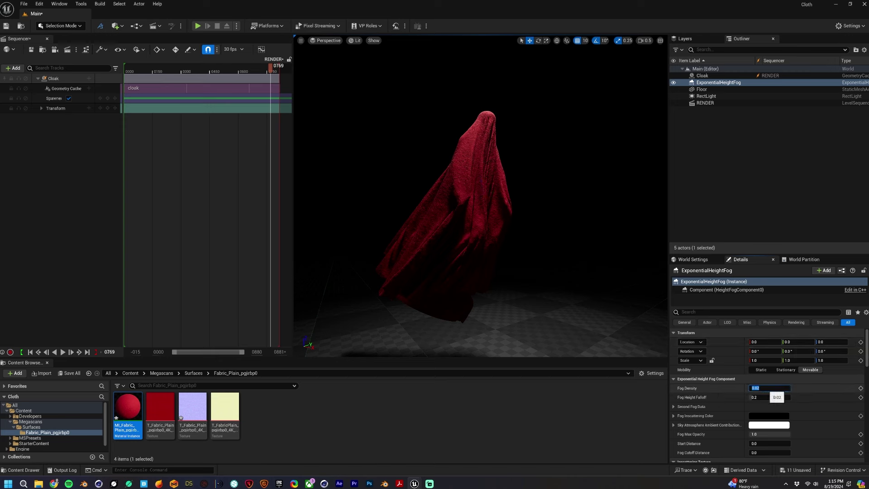
# - Enable Volumetric Fog on the height fog and build the level's lighting
pyautogui.scroll(-5, 827, 399)
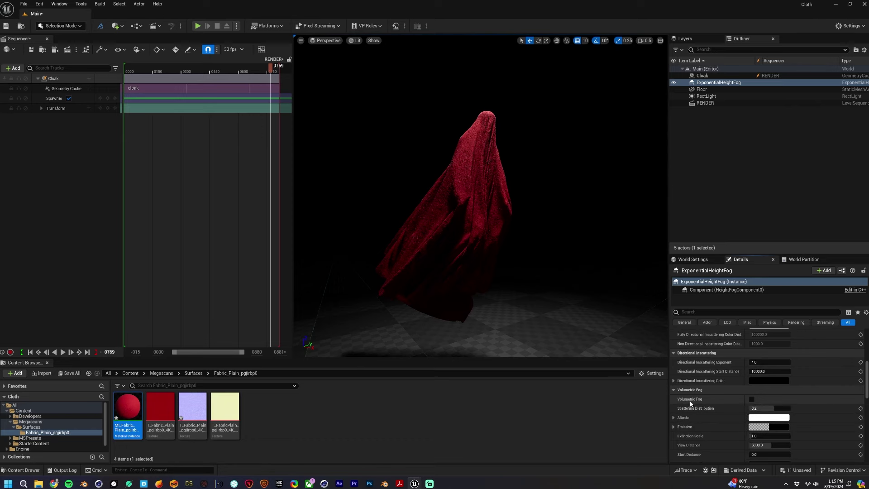
pyautogui.click(752, 399)
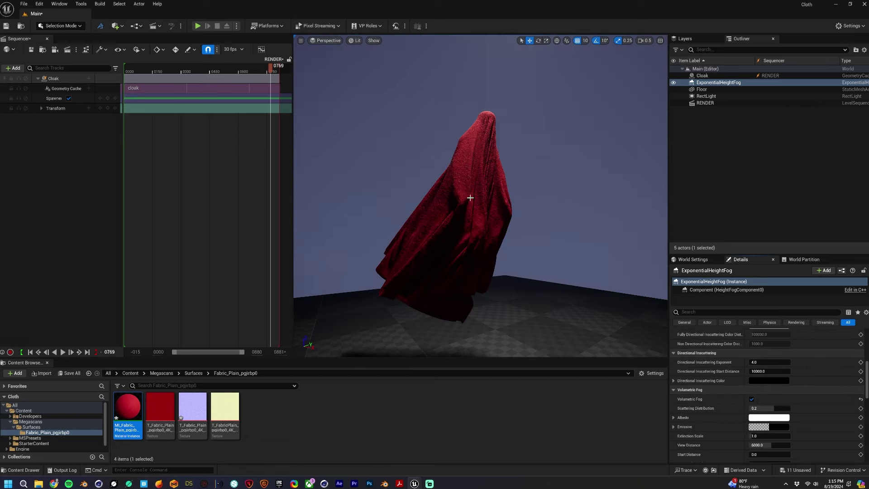
pyautogui.click(99, 3)
pyautogui.click(174, 47)
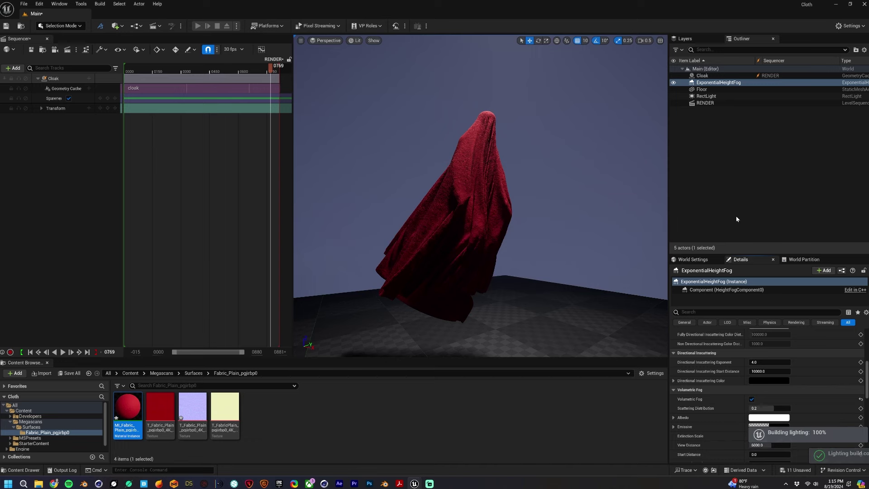
# - Set the height fog's volumetric Extinction Scale to 2.0
pyautogui.click(707, 84)
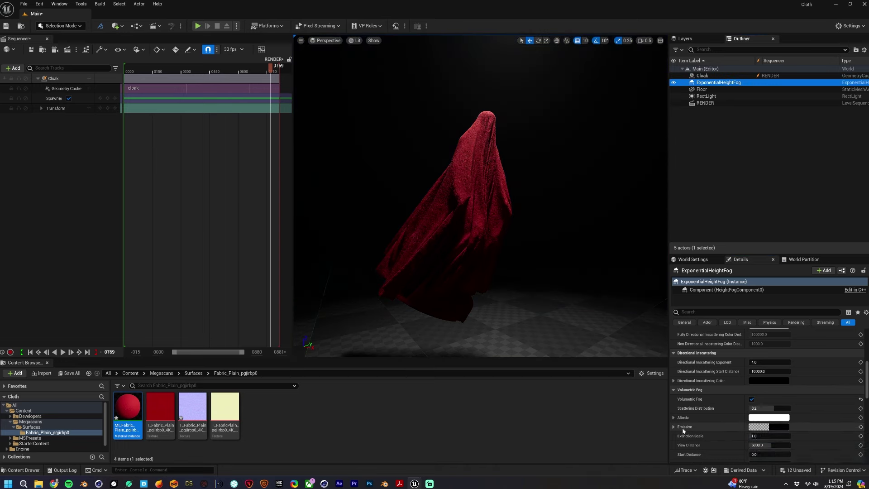
pyautogui.click(764, 436)
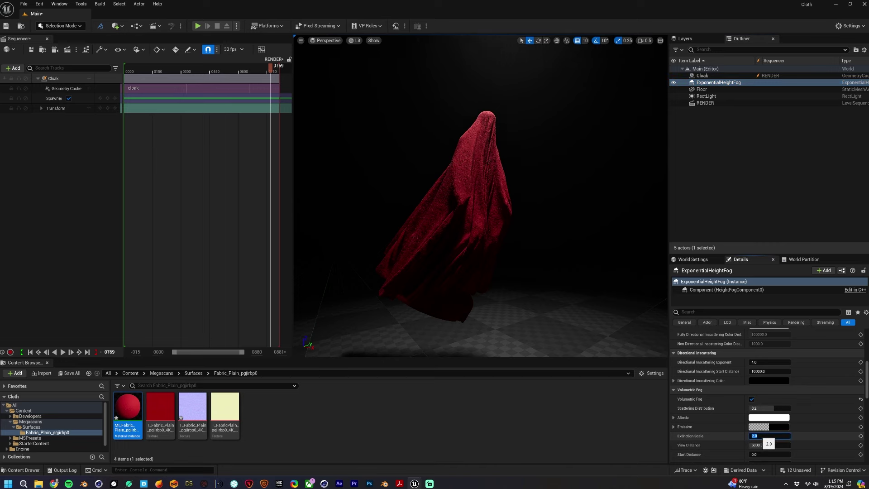
pyautogui.press('Return')
# - Move the Rect Light down beside the cloak's head and rotate it to shine diagonally down onto the cloak
pyautogui.click(698, 91)
pyautogui.click(705, 96)
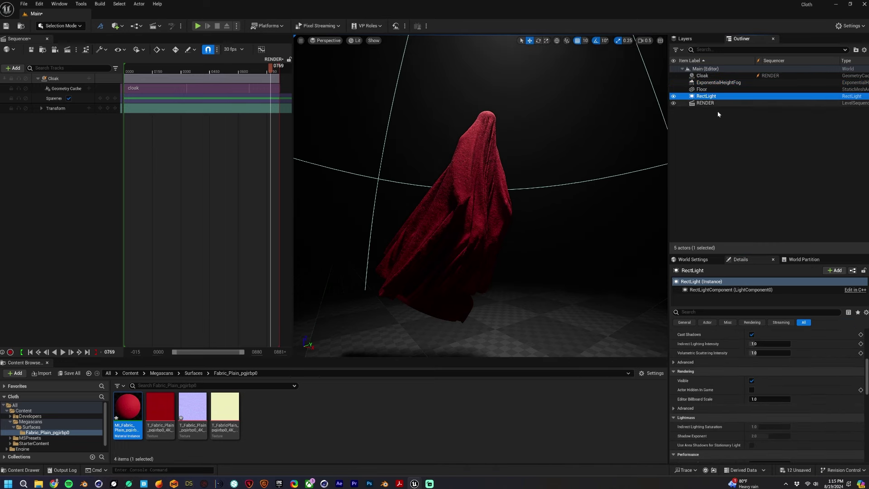
pyautogui.scroll(-2, 810, 406)
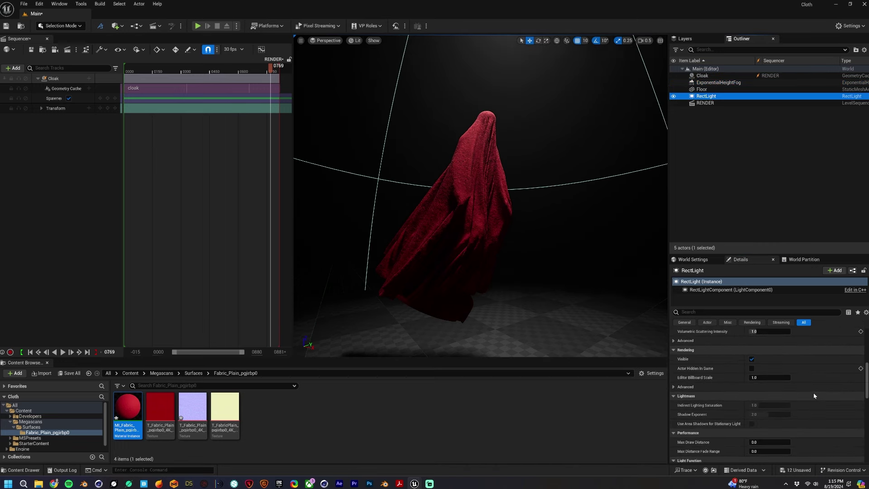
pyautogui.moveTo(581, 160)
pyautogui.mouseDown(button='right')
pyautogui.moveTo(578, 102)
pyautogui.moveTo(580, 159)
pyautogui.mouseUp(button='right')
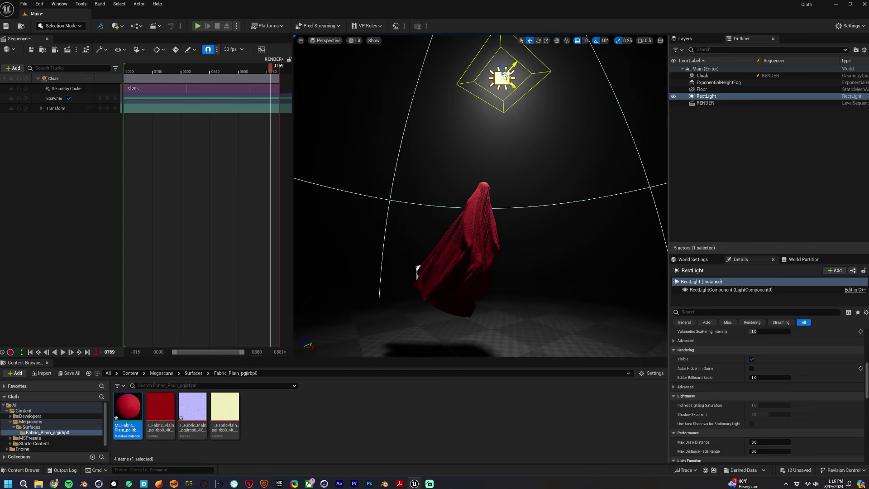
pyautogui.moveTo(503, 67); pyautogui.dragTo(551, 199)
pyautogui.press('e')
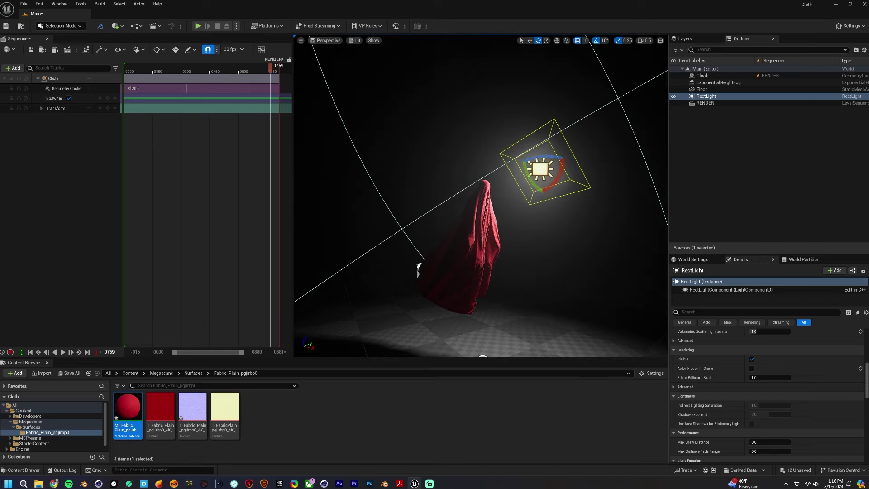
pyautogui.moveTo(551, 200)
pyautogui.mouseDown(button='right')
pyautogui.moveTo(543, 203)
pyautogui.moveTo(547, 193)
pyautogui.mouseUp(button='right')
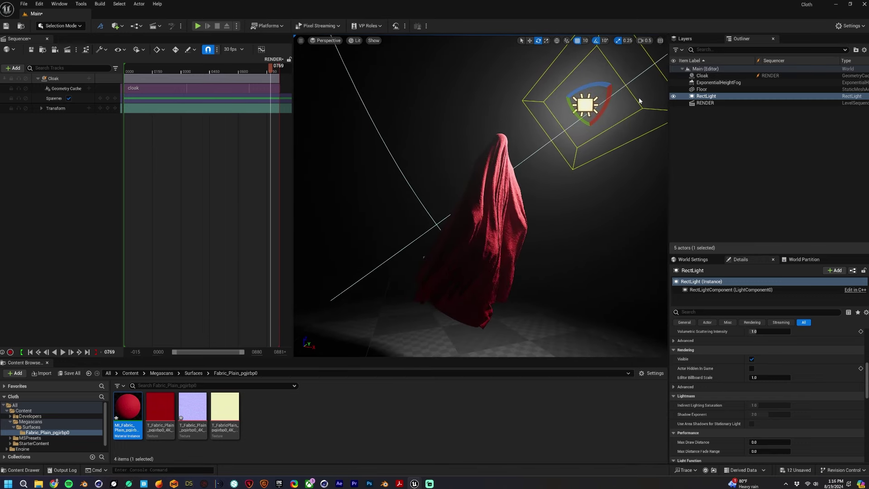
# - Raise the Rect Light's Volumetric Scattering Intensity
pyautogui.scroll(-1, 704, 406)
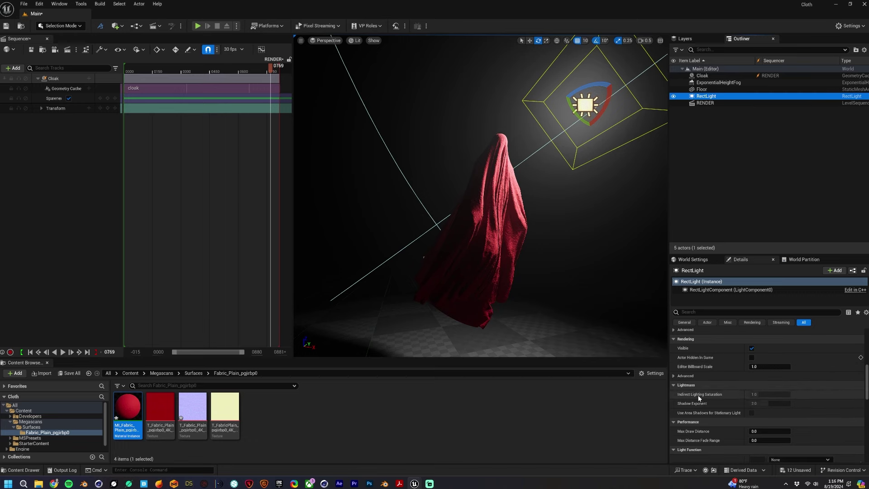
pyautogui.scroll(5, 713, 395)
pyautogui.scroll(2, 697, 357)
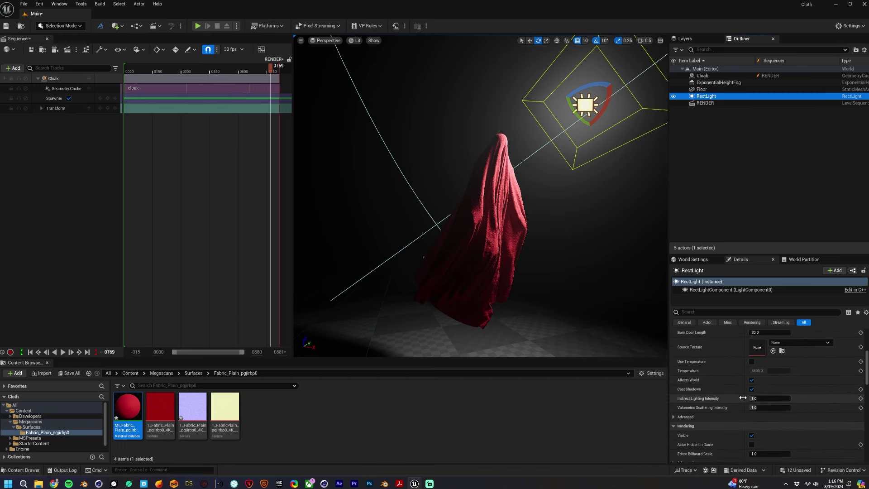
pyautogui.click(769, 407)
pyautogui.press('Return')
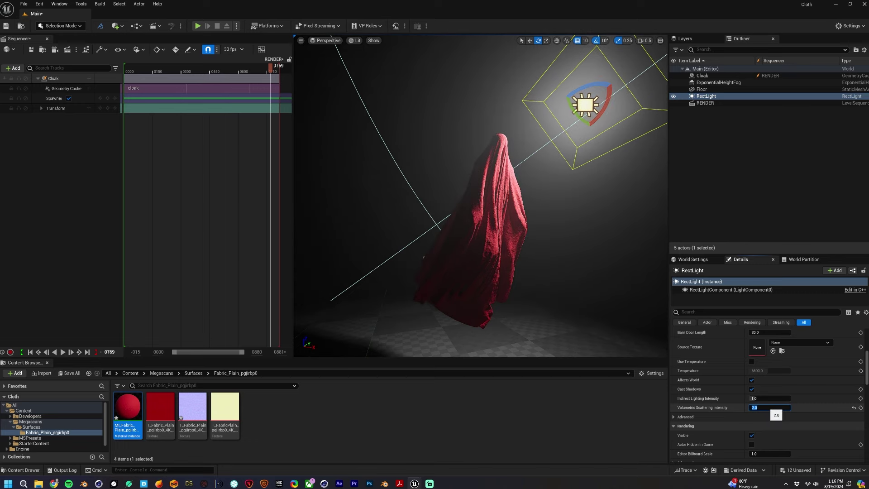
# - Enable Cast Volumetric Shadow in the Rect Light's advanced light settings
pyautogui.click(673, 418)
pyautogui.scroll(-6, 707, 427)
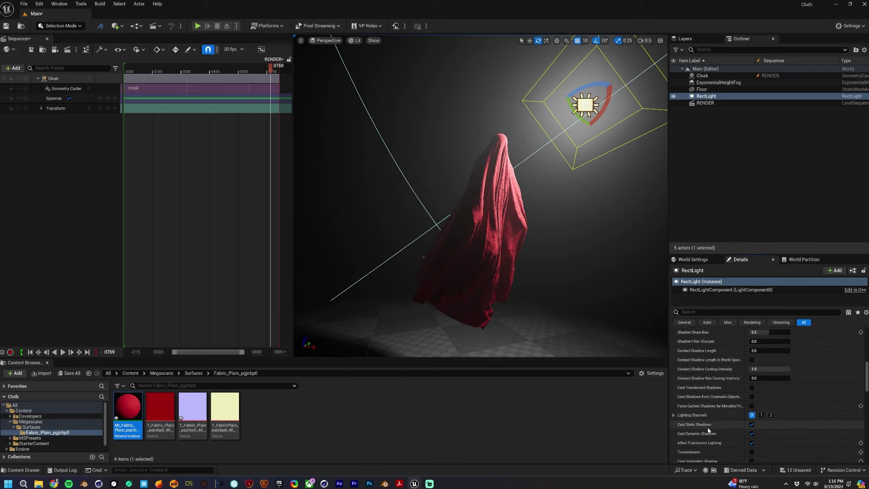
pyautogui.scroll(-3, 685, 434)
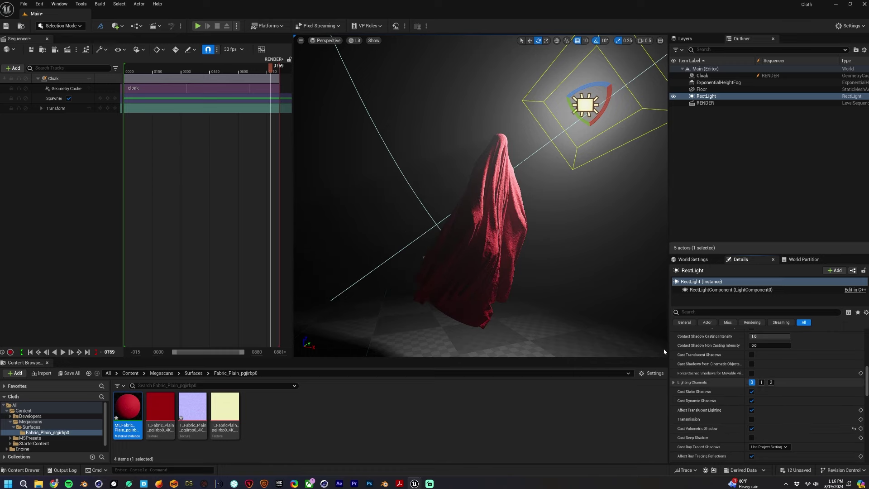
# - Frame the cloak closer and play the sequence to preview its animation under the new lighting
pyautogui.moveTo(584, 253); pyautogui.dragTo(545, 268, button='right')
pyautogui.click(134, 174)
pyautogui.press('space')
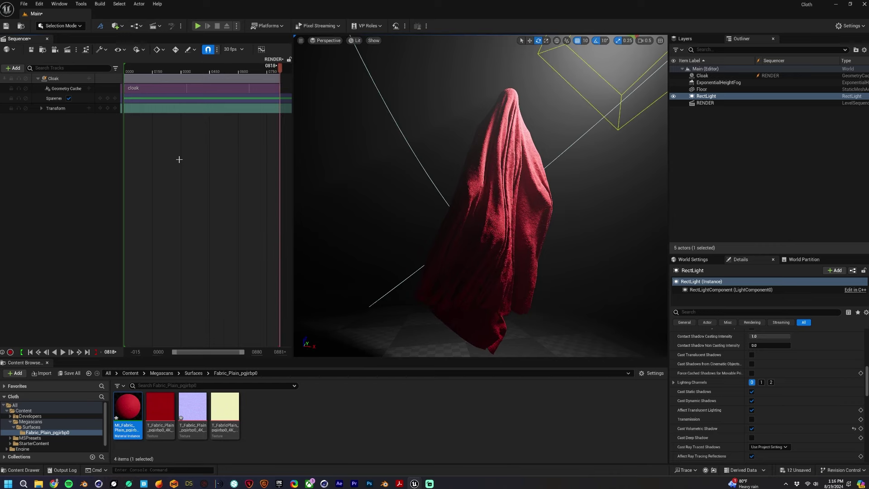
pyautogui.press('space')
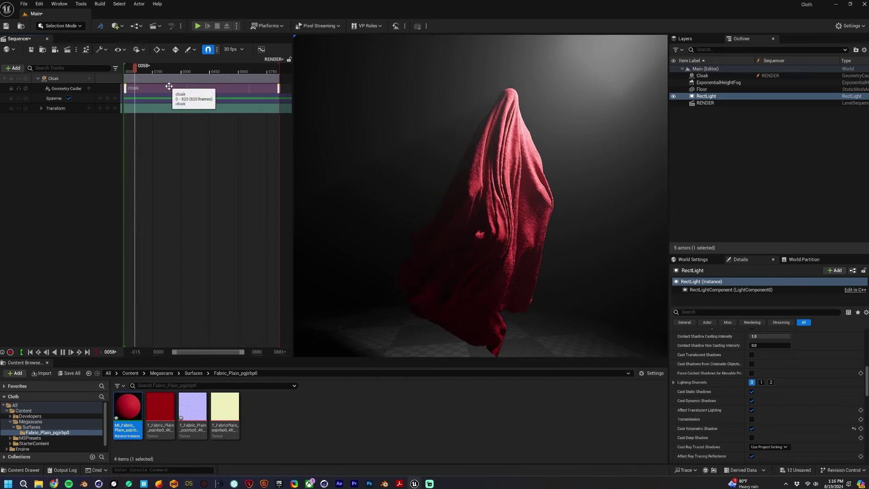
# - Set the play rate of the cloak's Geometry Cache section to 0.2
pyautogui.rightClick(171, 89)
pyautogui.moveTo(204, 101)
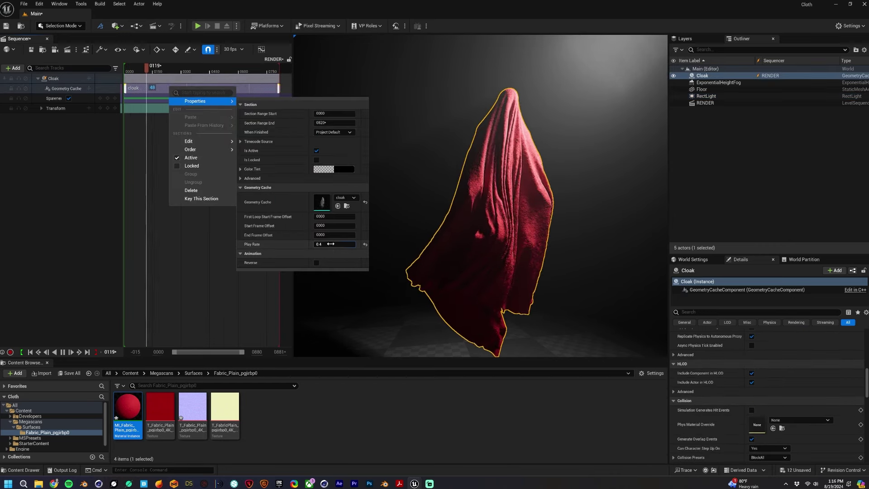
pyautogui.click(333, 244)
pyautogui.write('0.2')
pyautogui.press('Return')
pyautogui.click(199, 260)
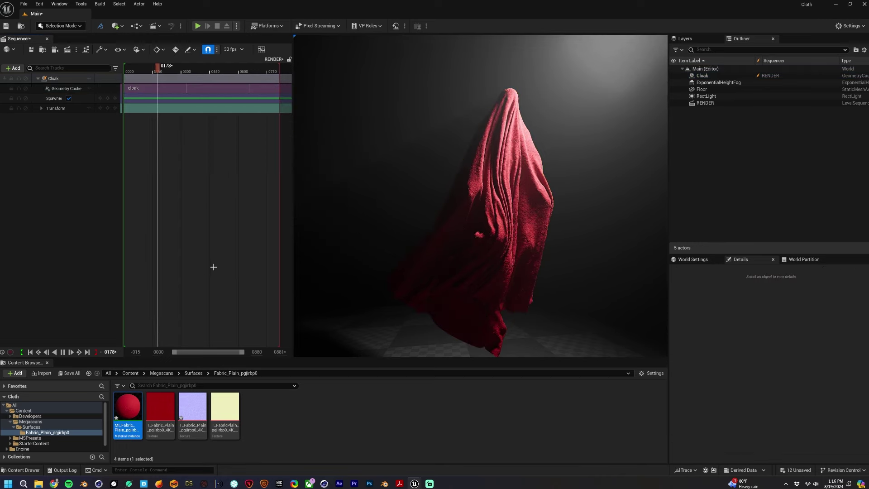